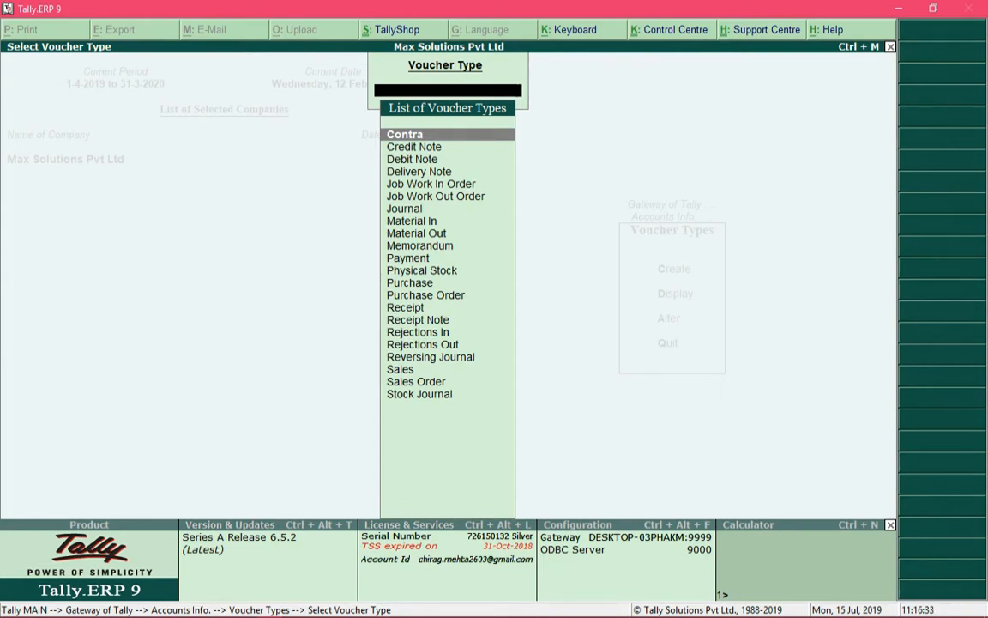
Open the Sales voucher type for alteration and go to its method of voucher numbering.
type("Sales")
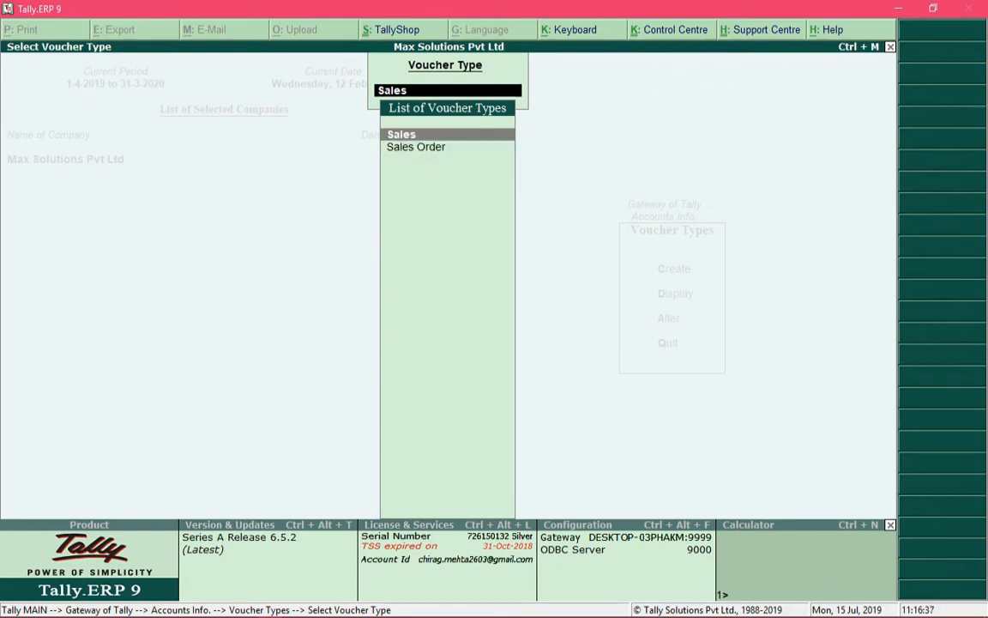
key("Return")
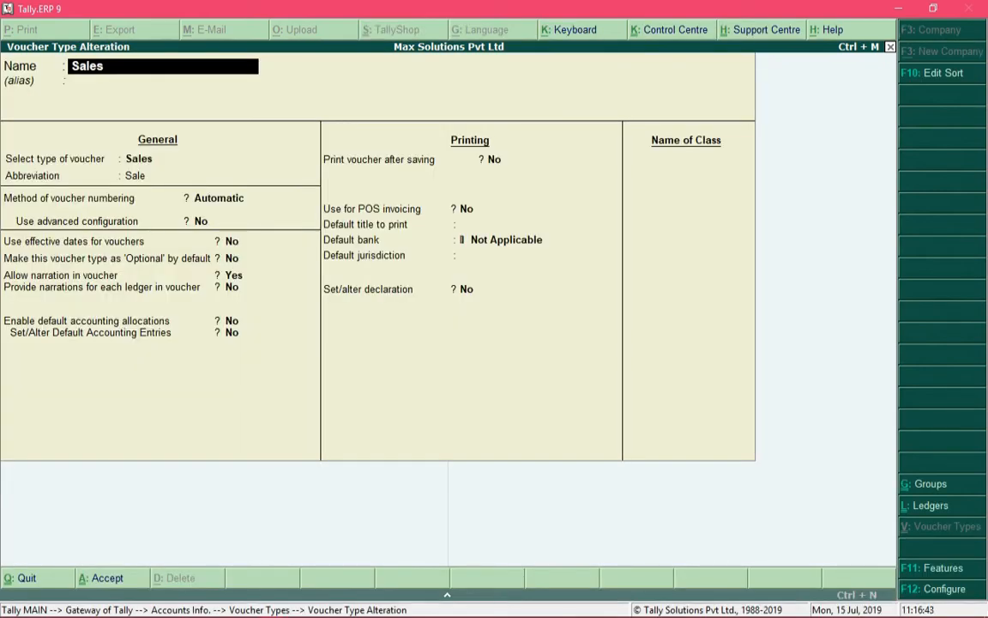
key("Return")
key("Return")
key("Return")
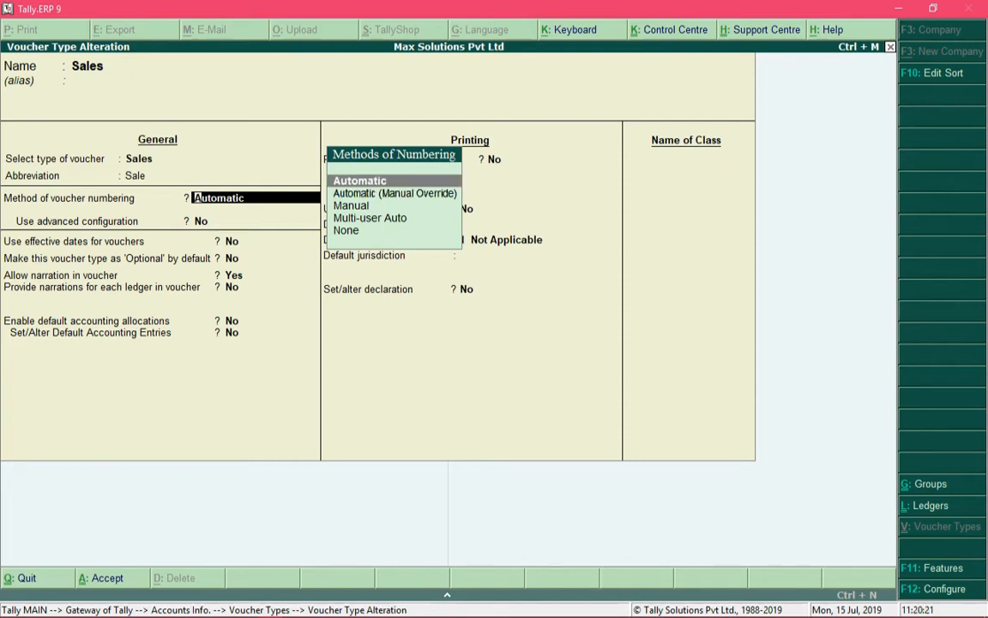
Examine the available voucher numbering methods, comparing Automatic with Automatic (Manual Override).
key("Down")
key("Down")
key("Down")
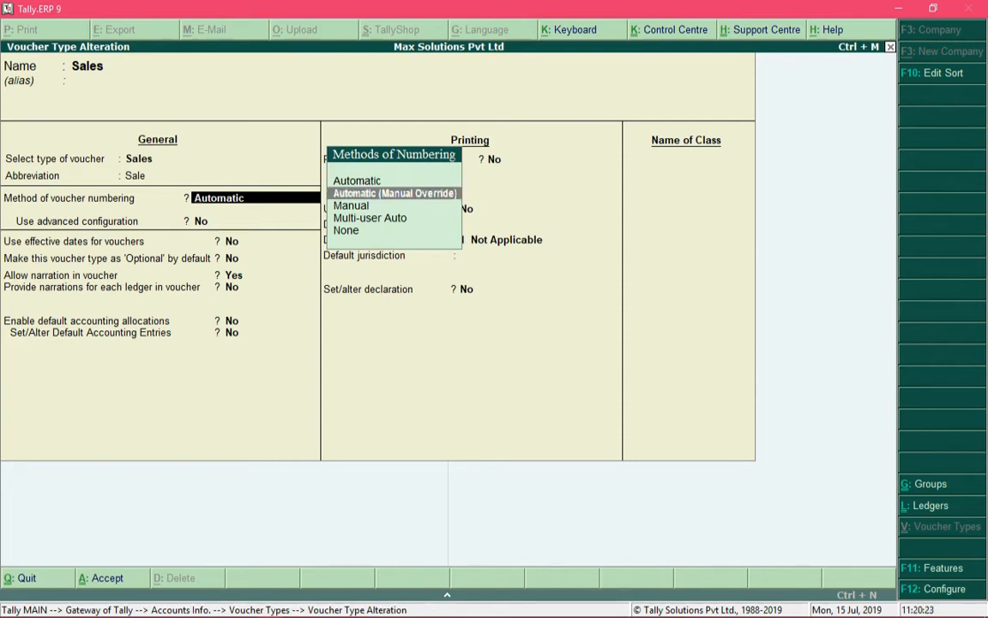
key("Up")
key("Up")
key("Up")
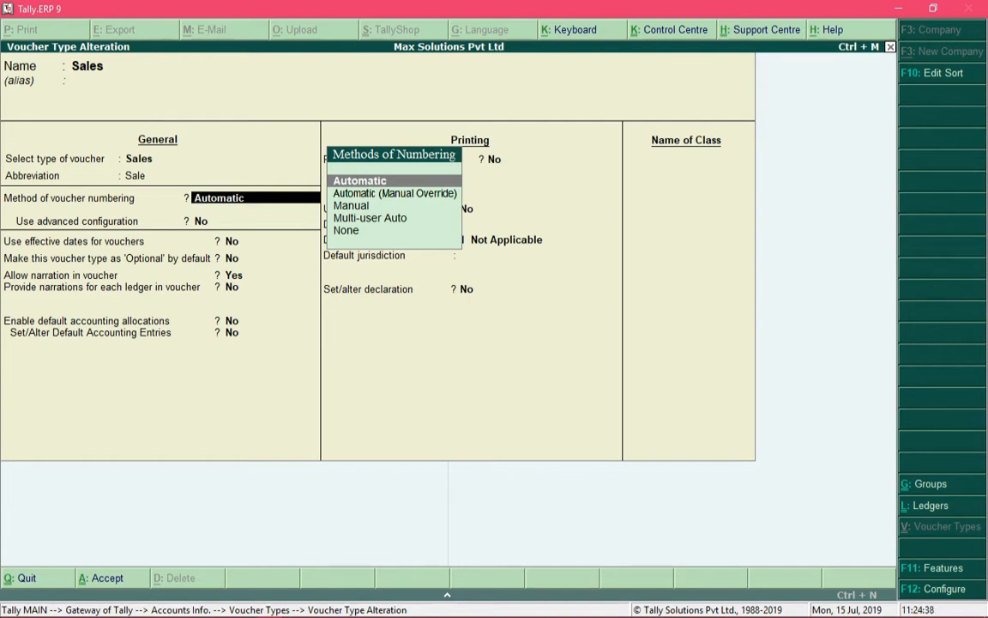
key("Down")
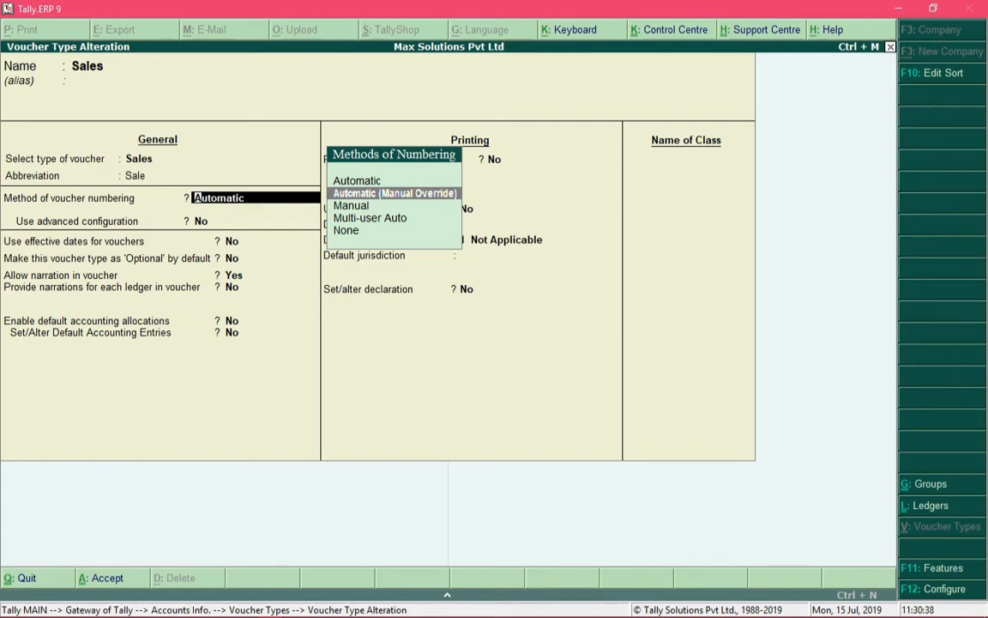
key("Down")
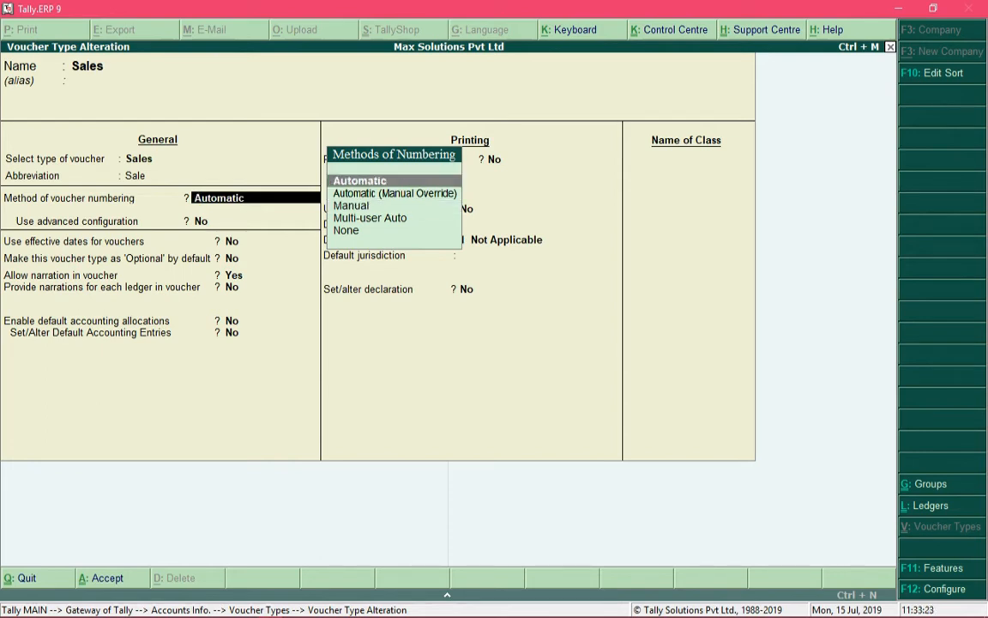
key("Down")
key("Up")
key("Down")
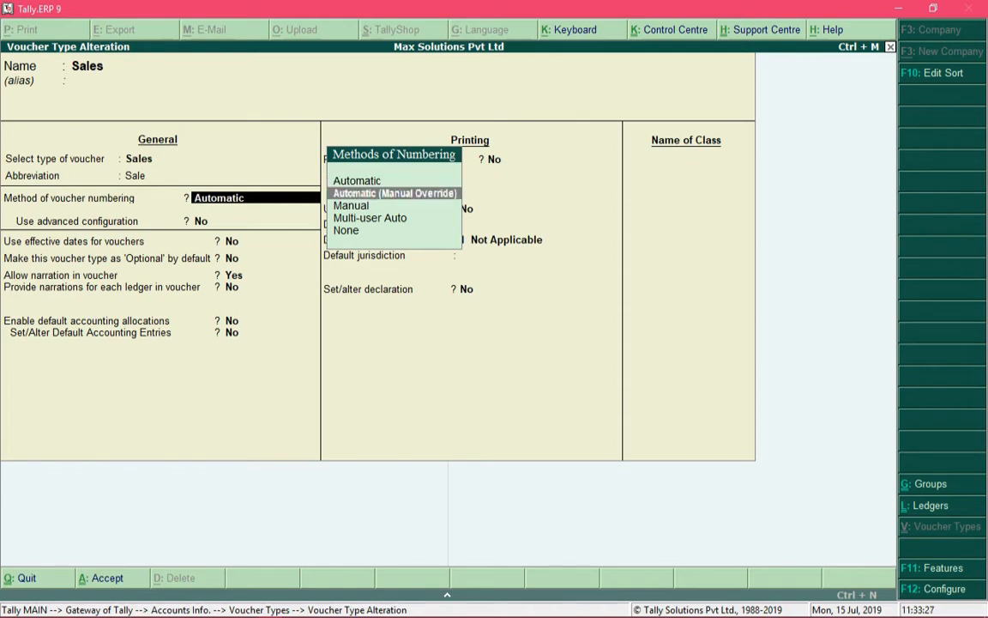
key("Up")
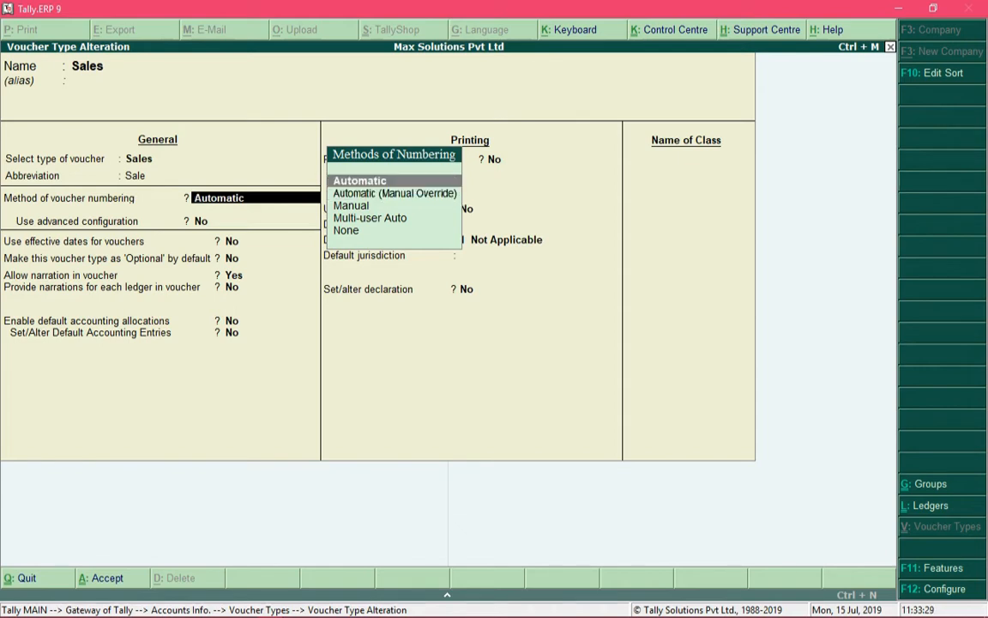
key("Down")
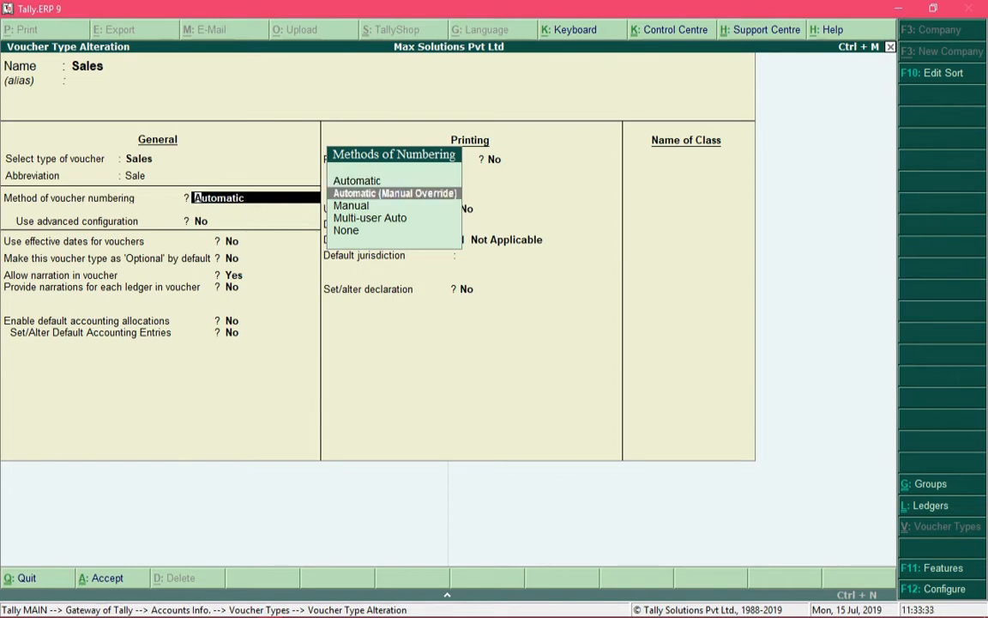
key("Up")
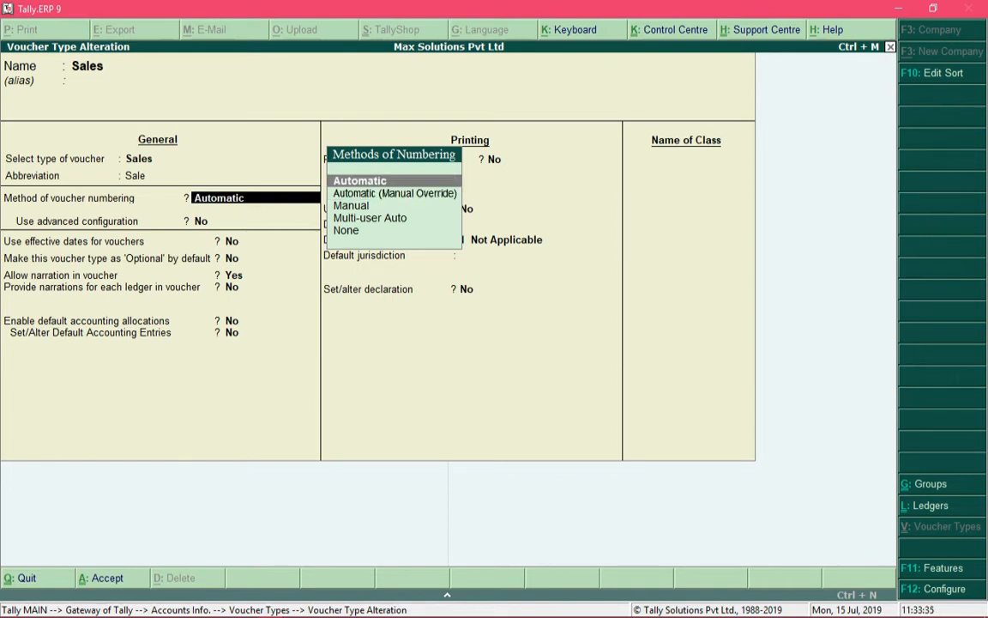
Choose Automatic numbering with advanced configuration enabled, and set the starting number to 101.
key("Return")
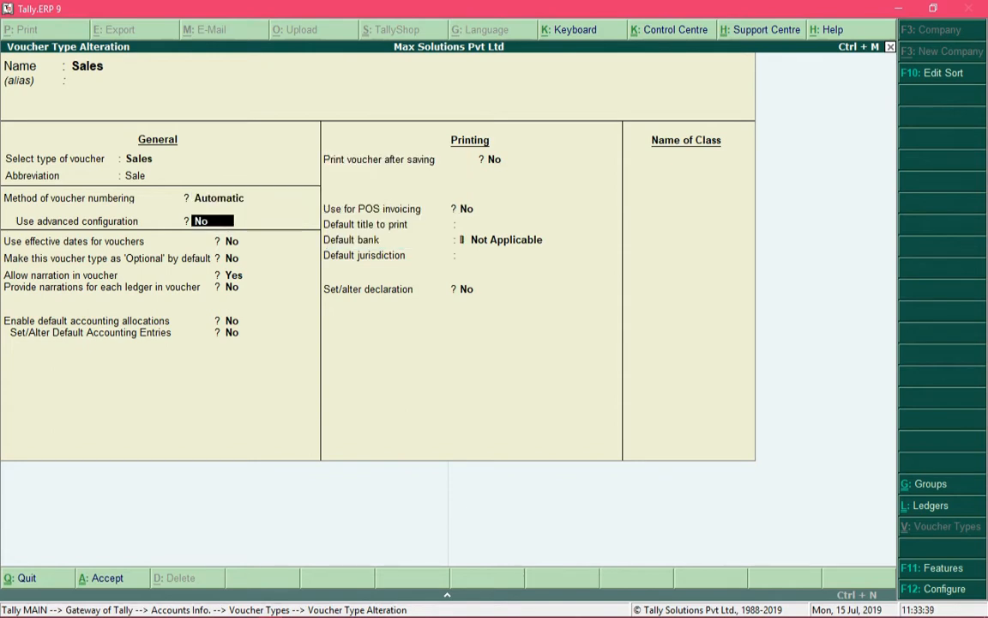
type("y")
key("Return")
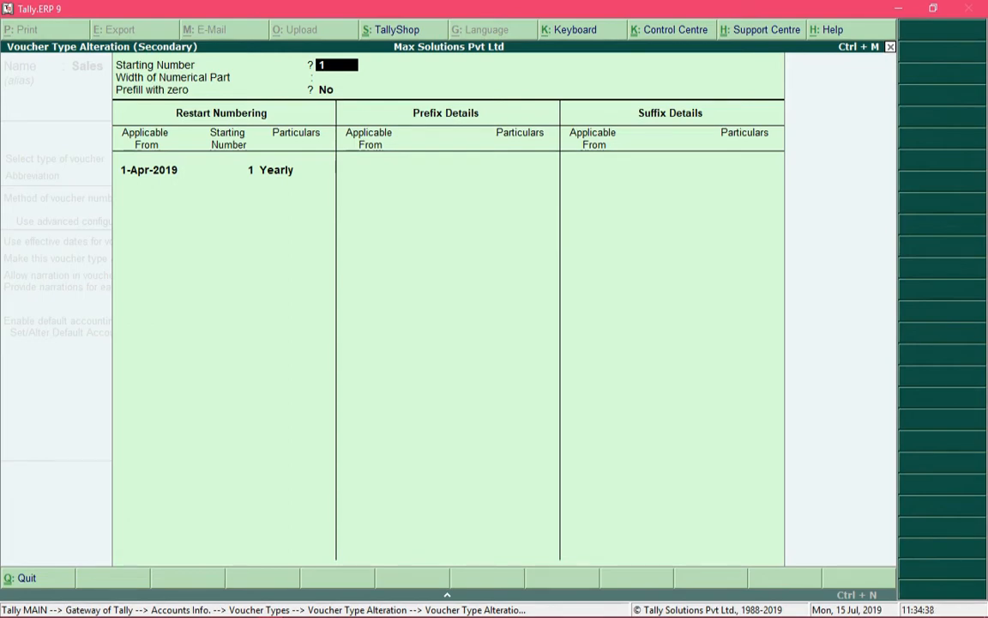
type("101")
key("Return")
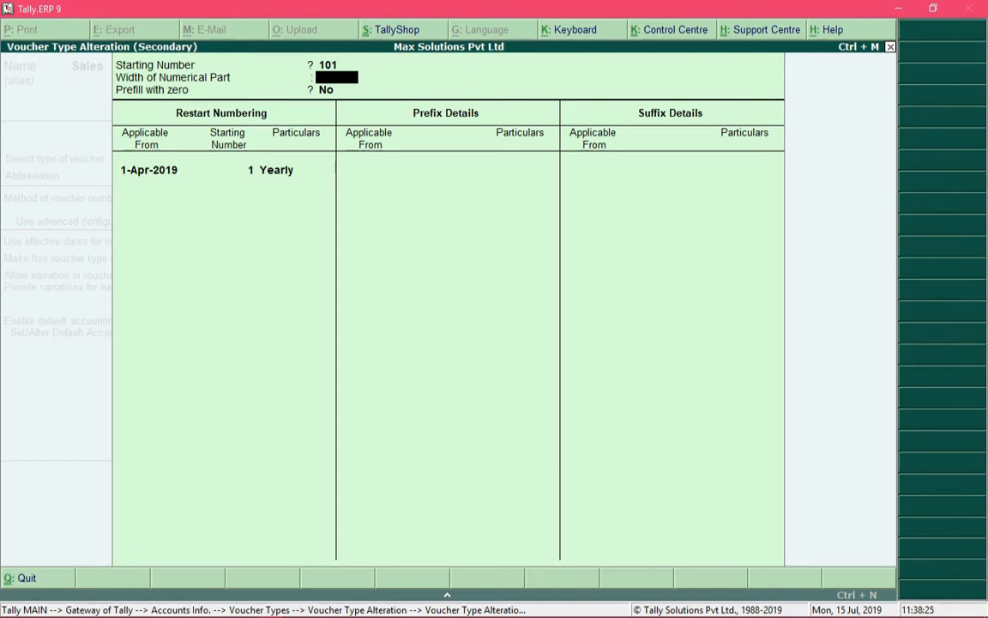
Set the width of the numerical part to 5 and enable prefilling with zero.
type("5")
key("Return")
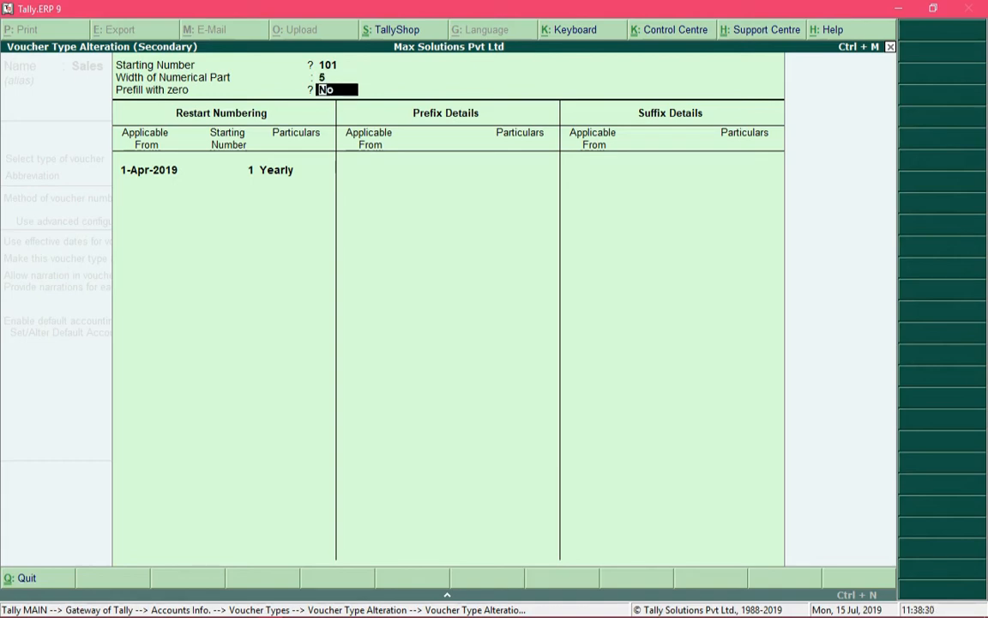
type("y")
key("Return")
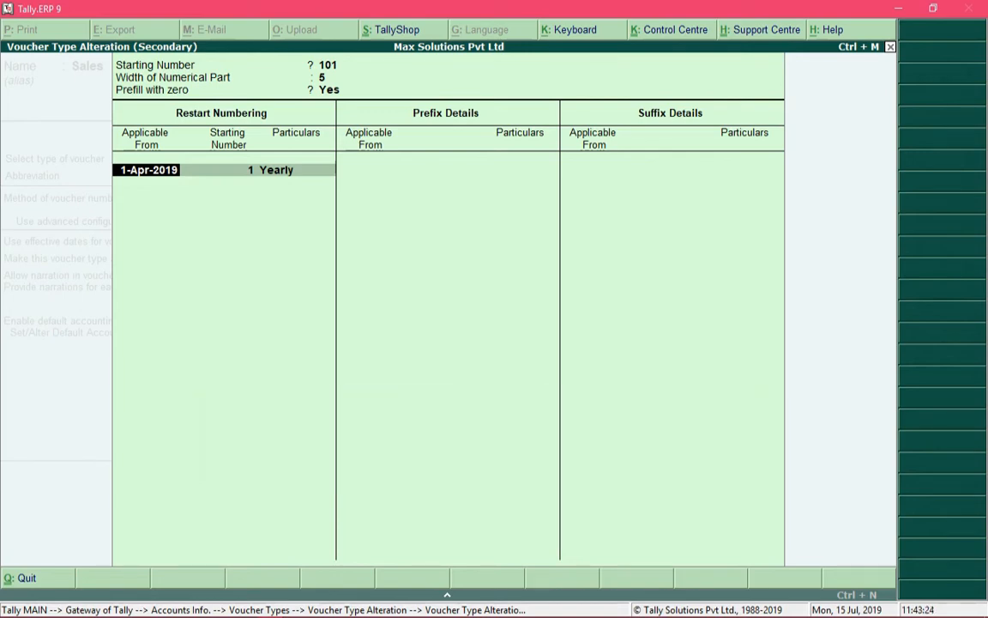
Set the width of the numerical part to 0 and prefill with zero to No.
key("BackSpace")
key("BackSpace")
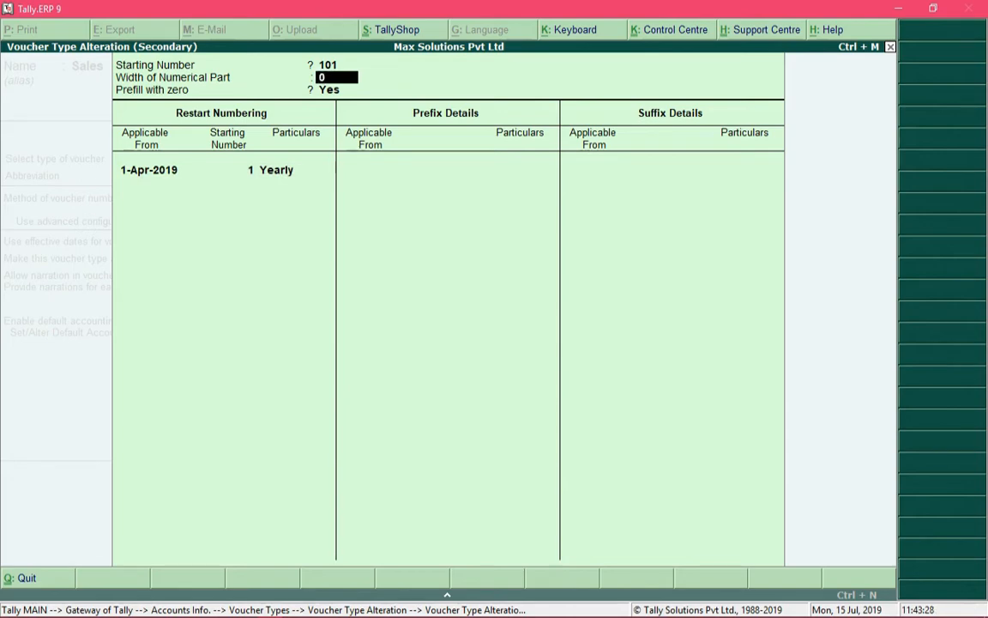
type("0")
key("Return")
type("n")
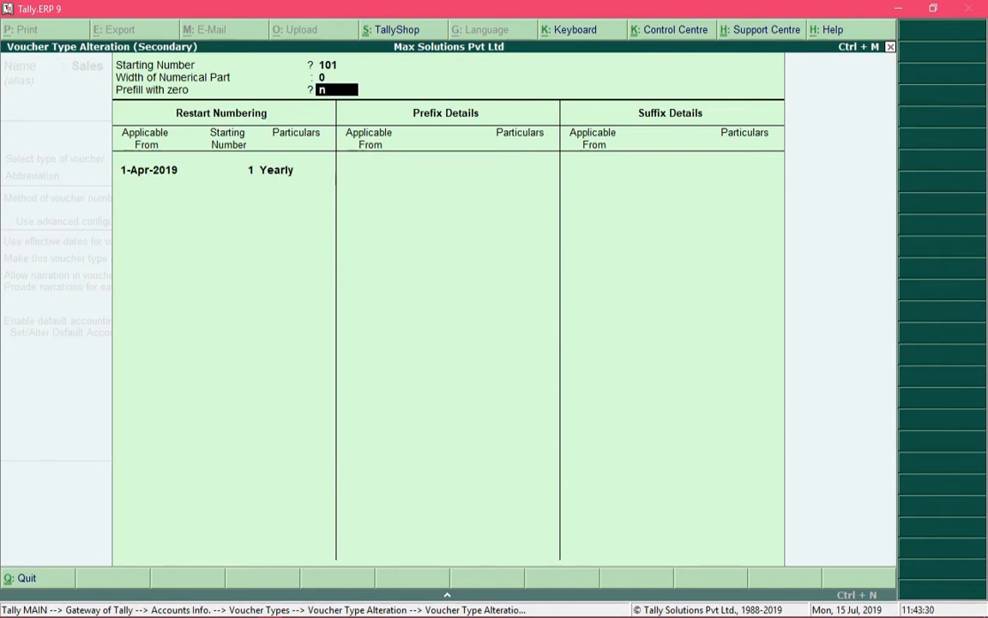
key("Return")
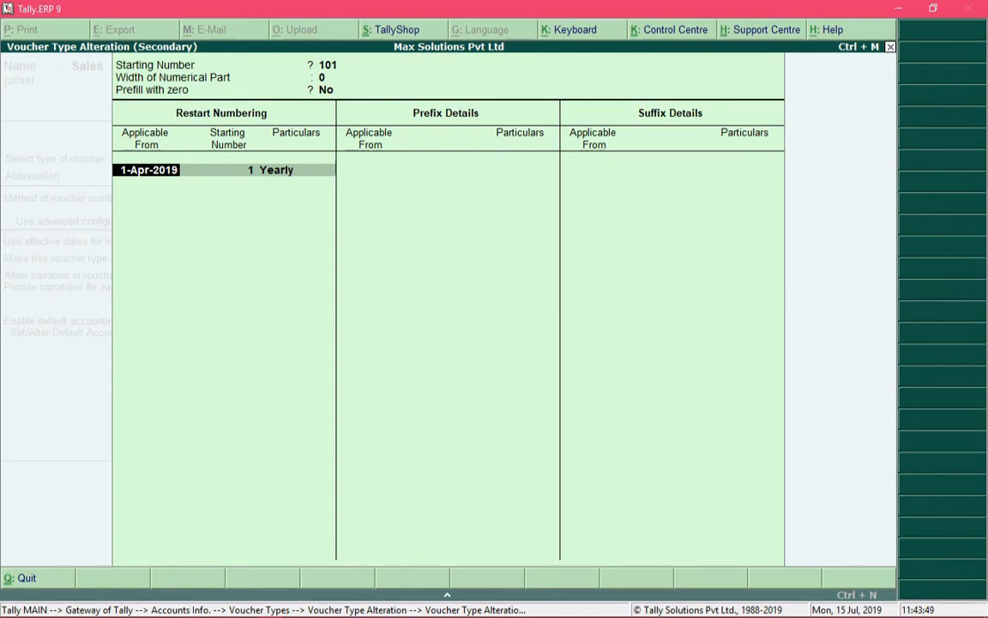
Set the first restart numbering entry to apply from 1-Jun-2019 with starting number 101, Yearly.
type("1-6-2019")
key("Return")
type("101")
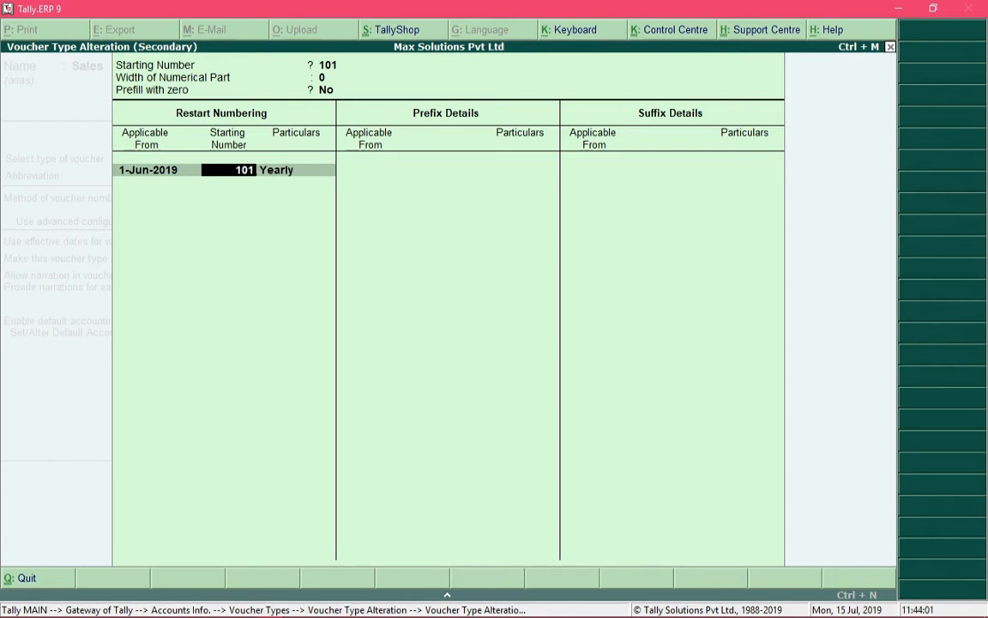
key("Return")
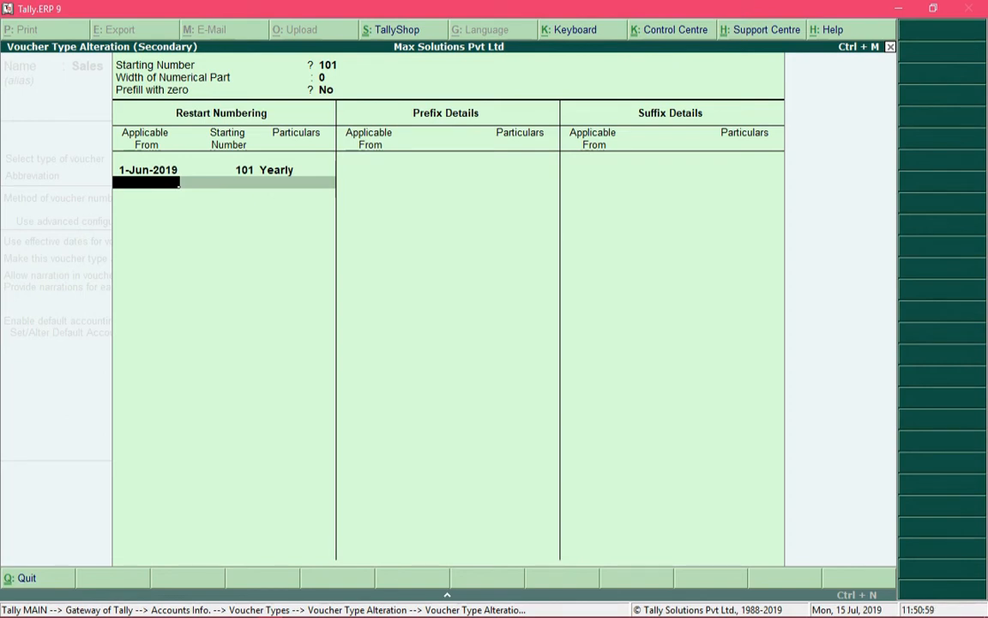
Add a second restart numbering entry from 1-Apr-2020 with starting number 101 and Yearly periodicity, and finish the restart list.
type("1-4-2020")
key("Return")
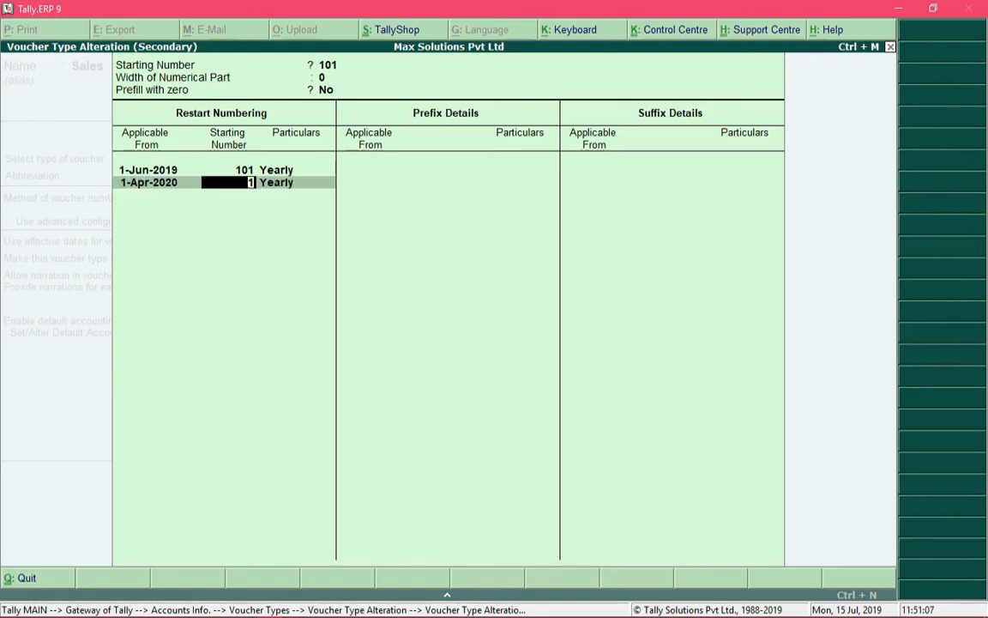
type("01")
key("Return")
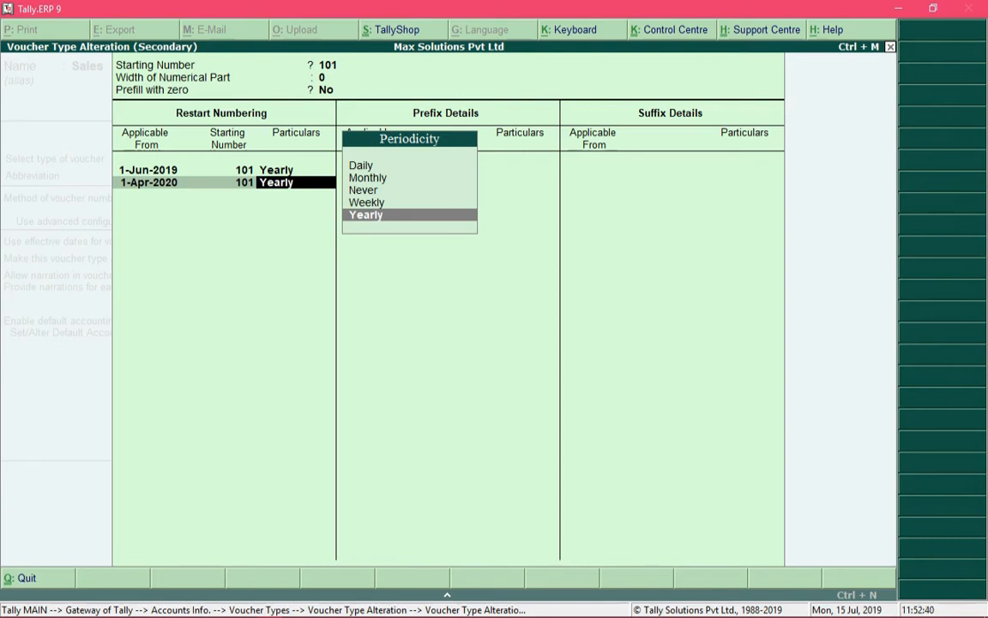
key("Return")
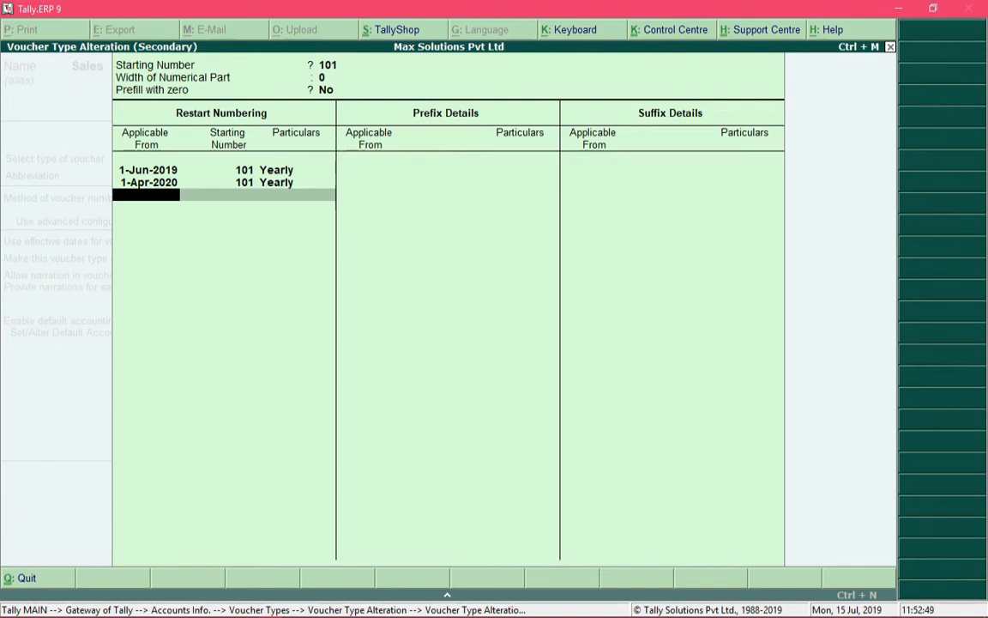
key("Return")
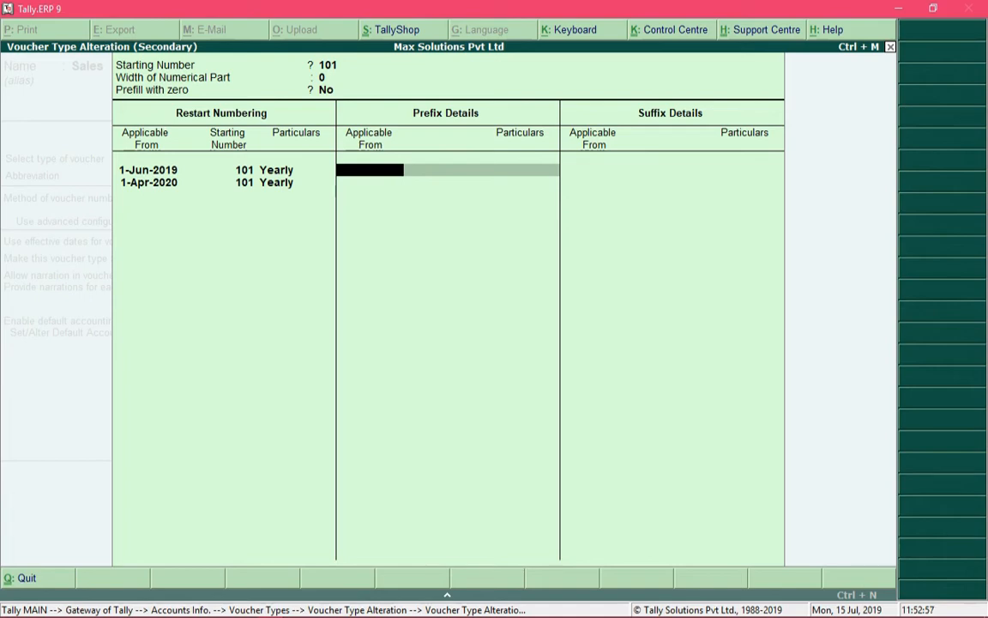
Add the prefix MS/ applicable from 1-Jun-2019 and finish the prefix details.
type("1-6-2019")
key("Return")
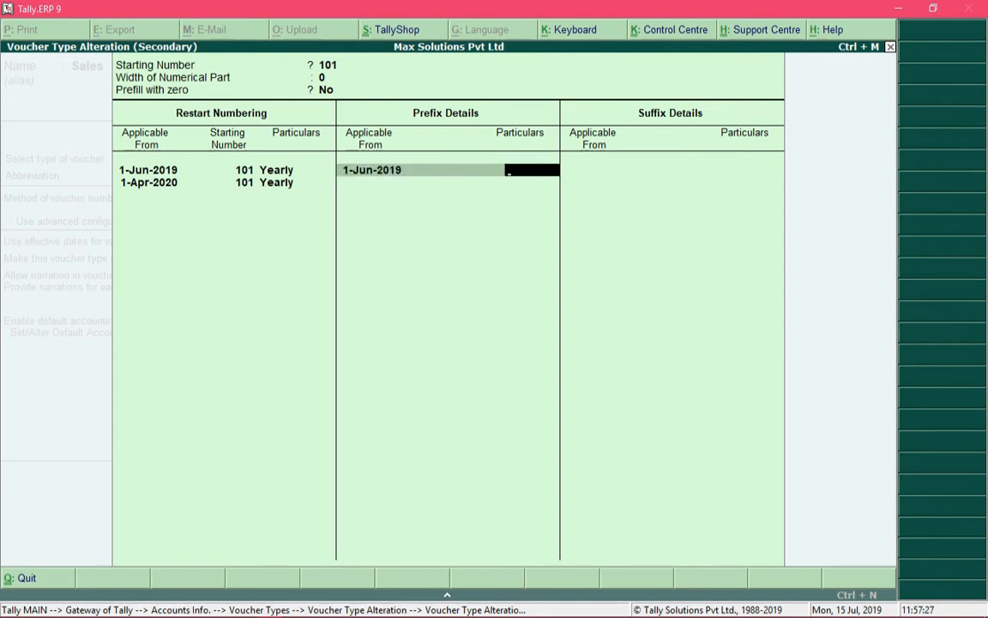
type("MS/")
key("Return")
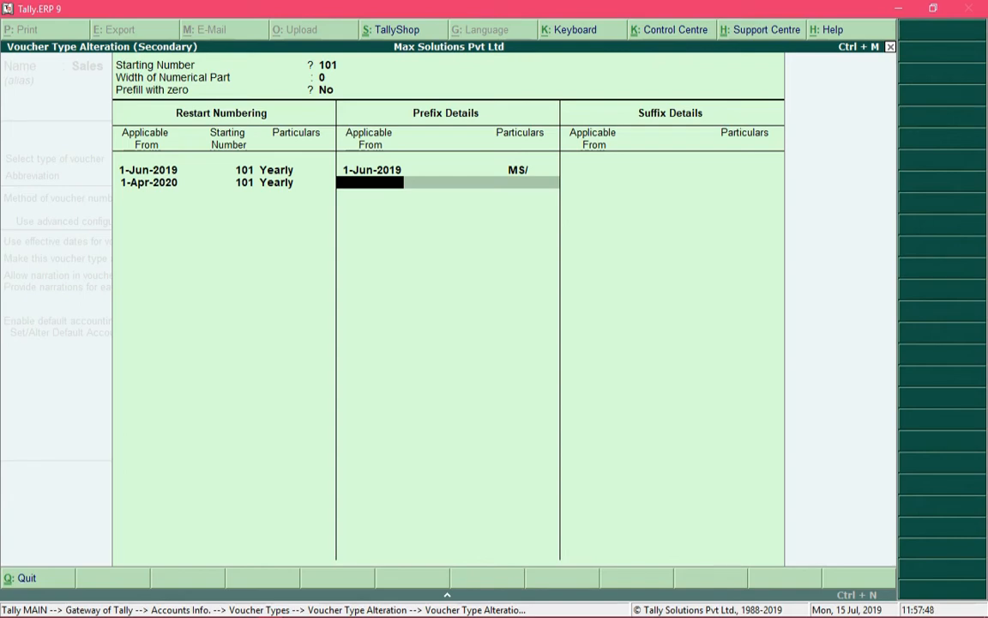
key("Return")
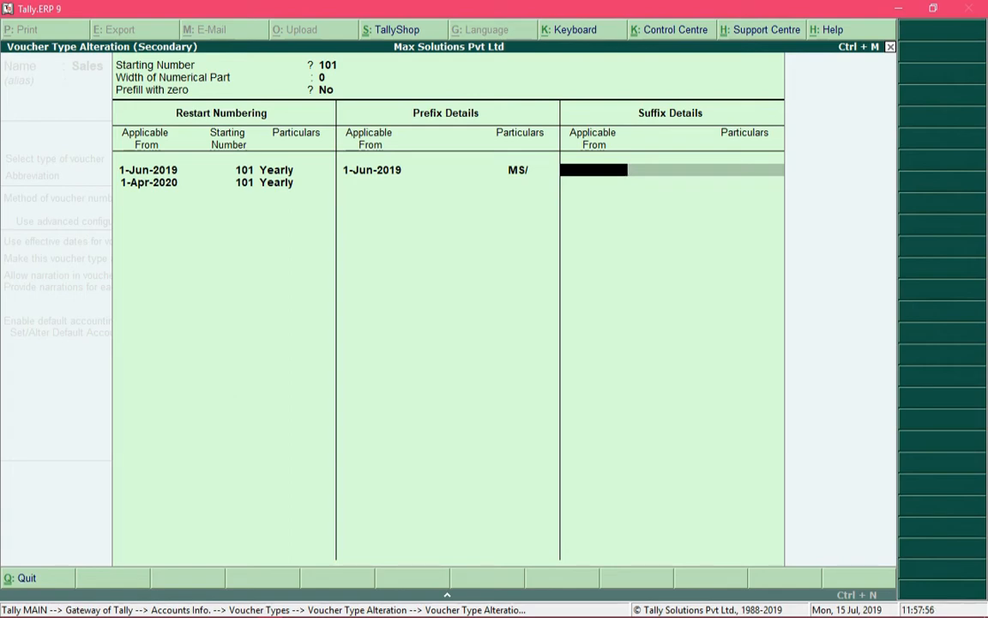
Add the suffix /19-20 applicable from 1-Jun-2019.
type("1-6-2019")
key("Return")
type("/")
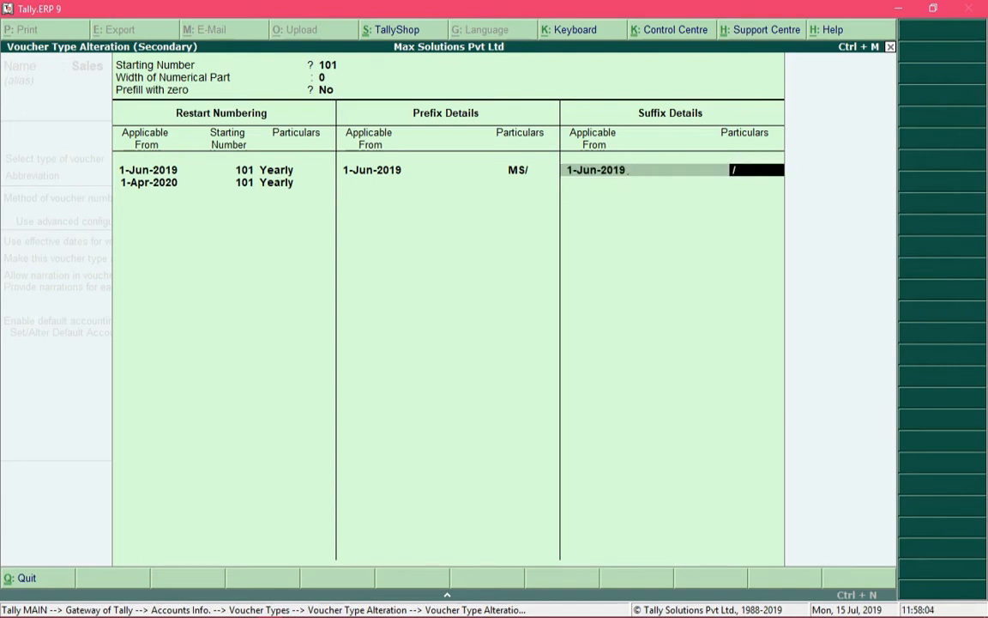
type("19")
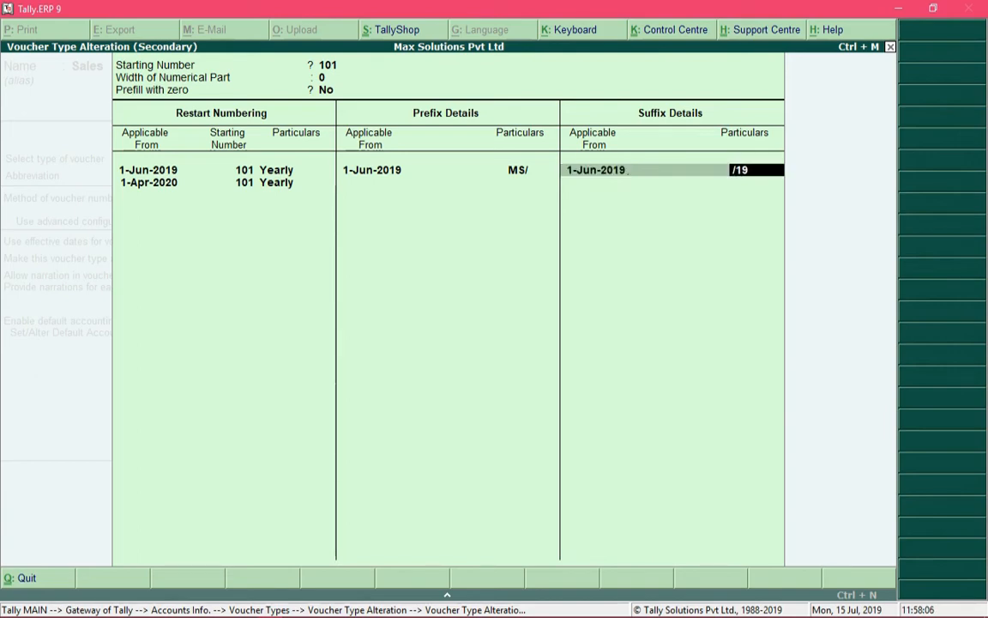
type("-20")
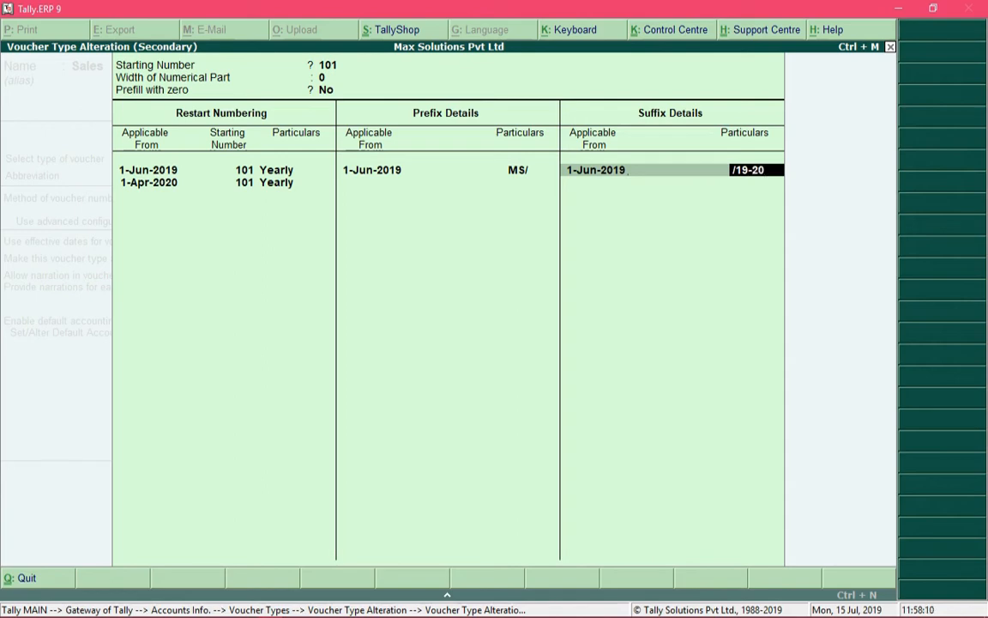
key("Return")
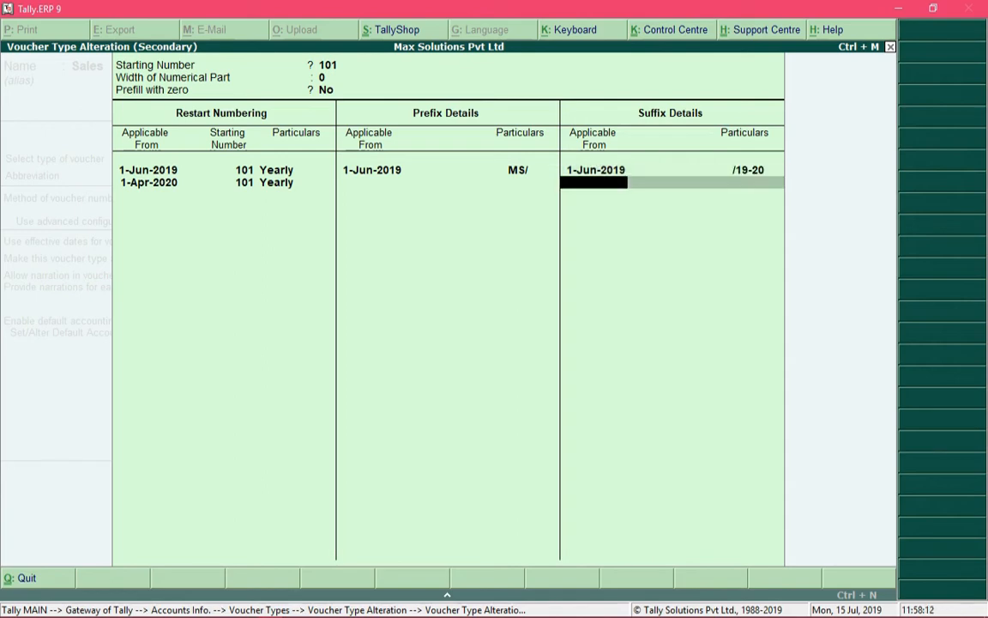
Add the suffix /20-21 applicable from 1-Apr-2020 and save the Sales voucher type.
type("1-4-2020")
key("Return")
type("/")
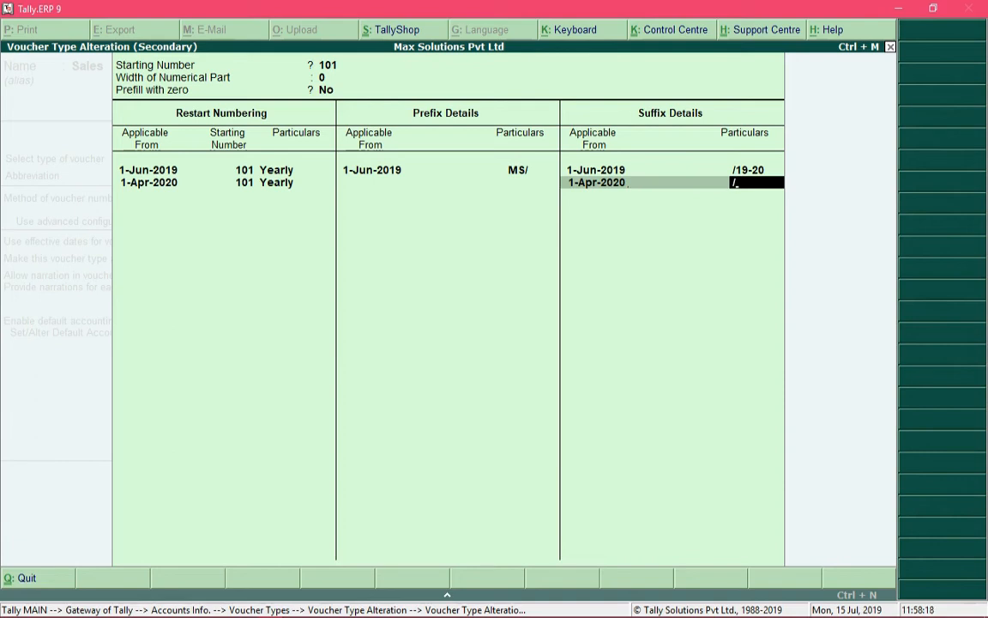
type("20-21")
key("ctrl+a")
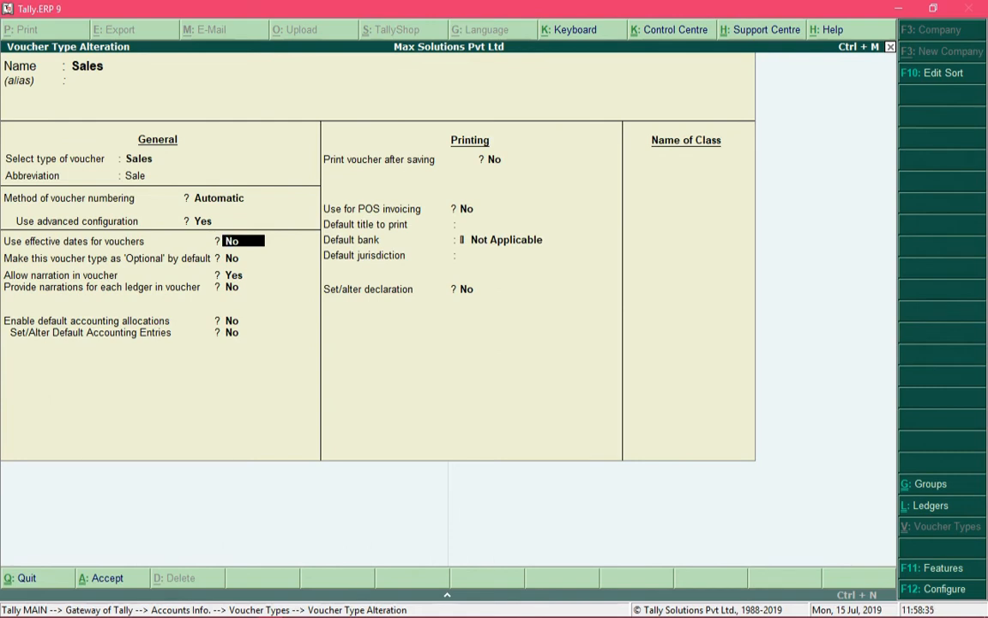
key("ctrl+a")
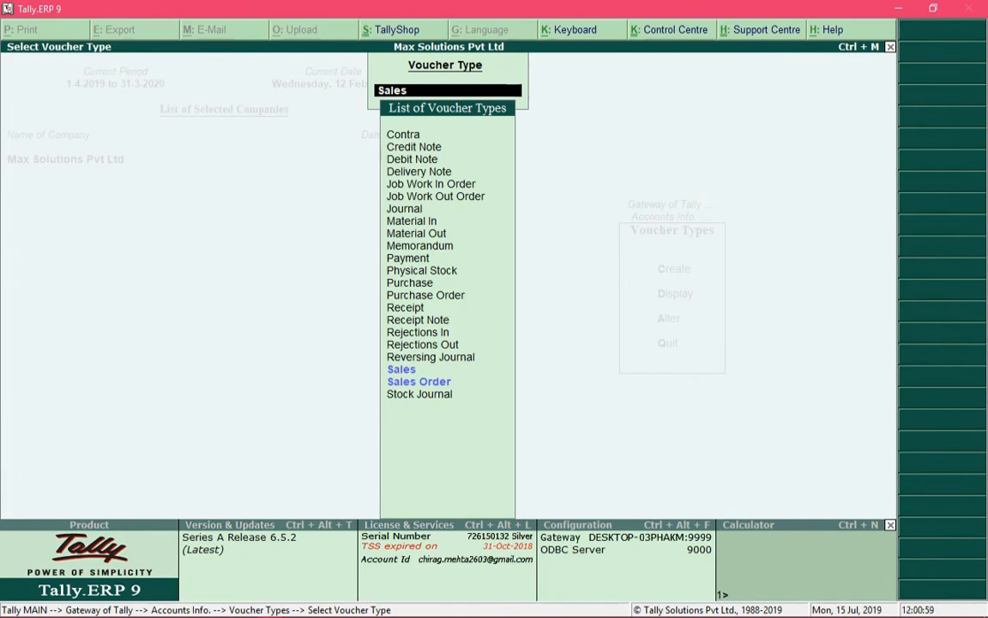
Leave the voucher type settings, return to the main menu and start a new Sales accounting voucher.
key("BackSpace")
key("Escape")
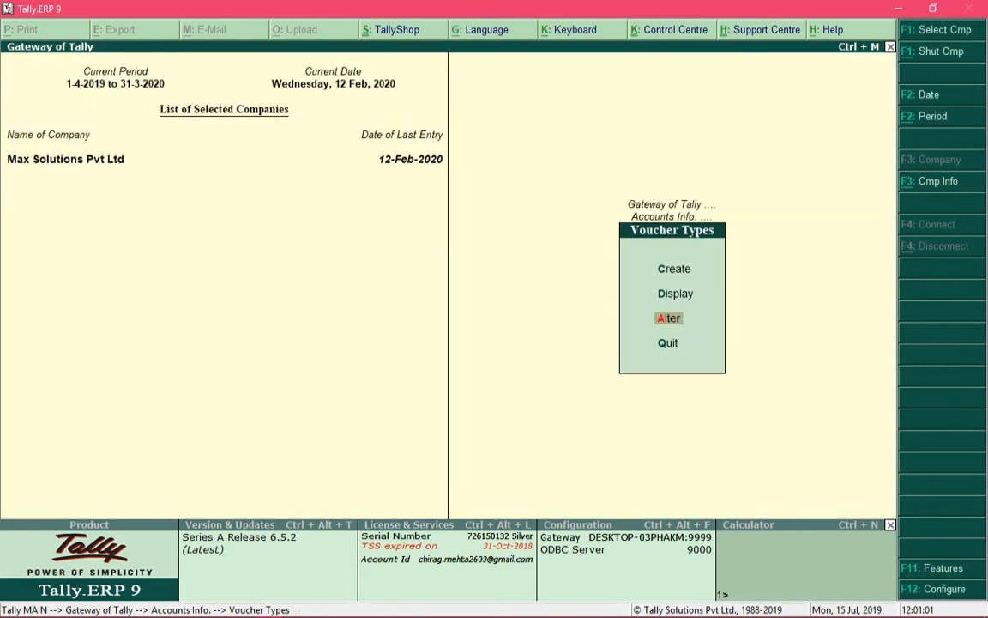
key("Escape")
key("Escape")
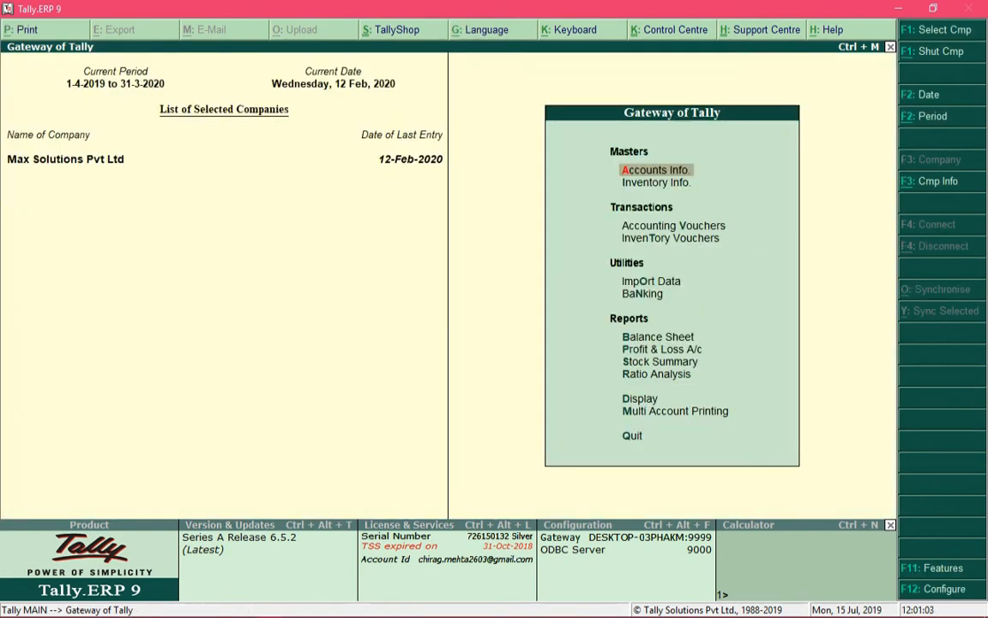
key("Down")
key("Down")
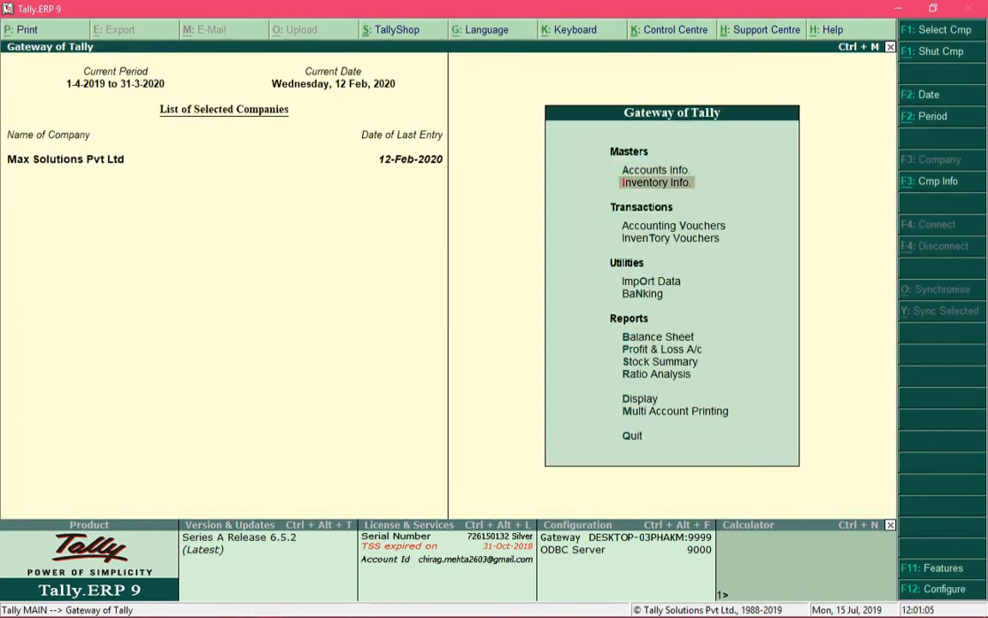
key("Return")
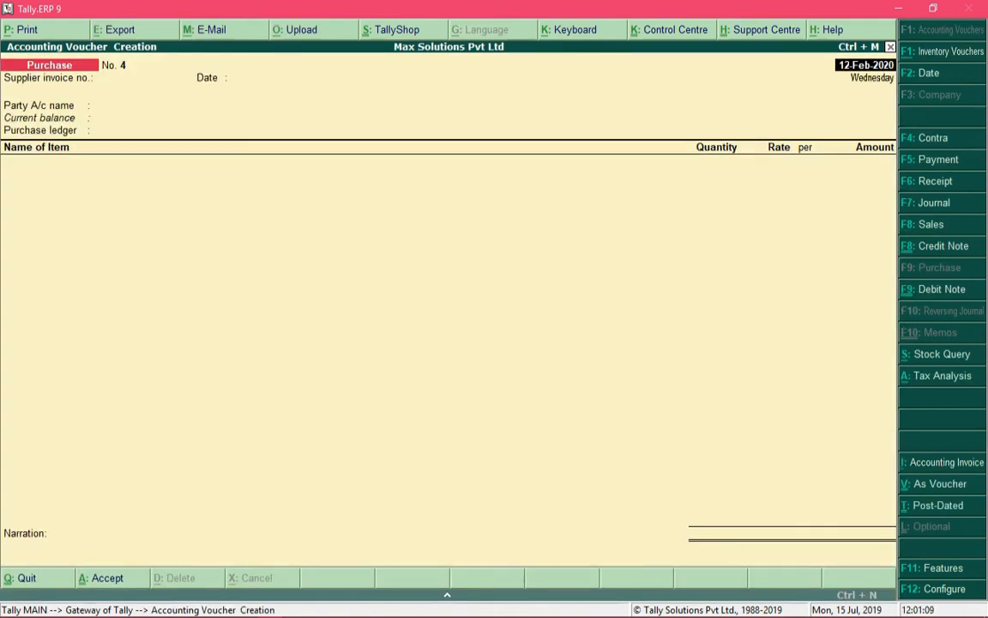
key("F8")
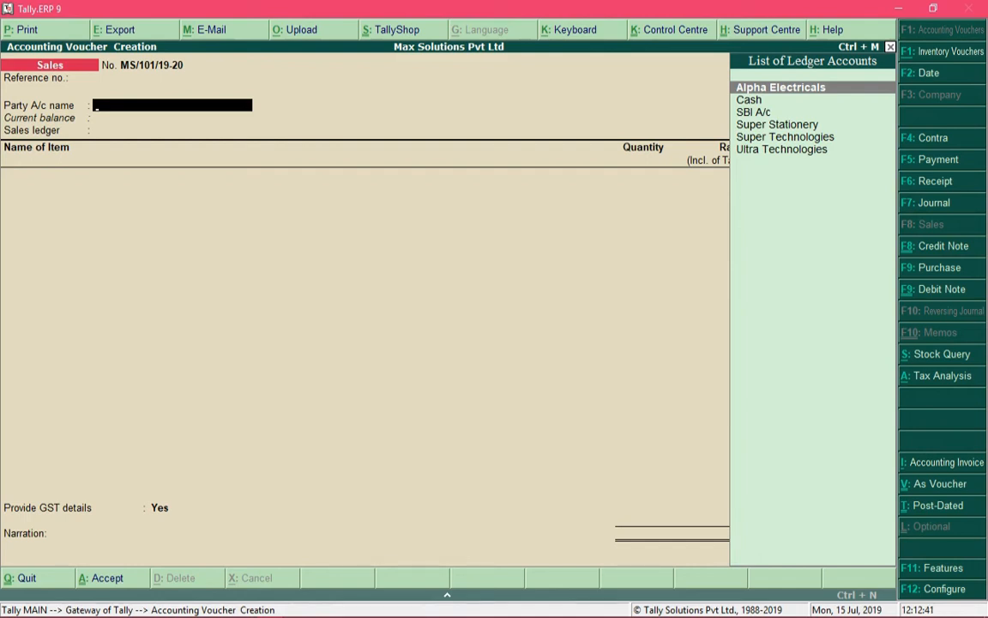
Choose Ultra Technologies as the party account and enter delivery note DN - 101 dated 3-Aug-2019.
type("Ul")
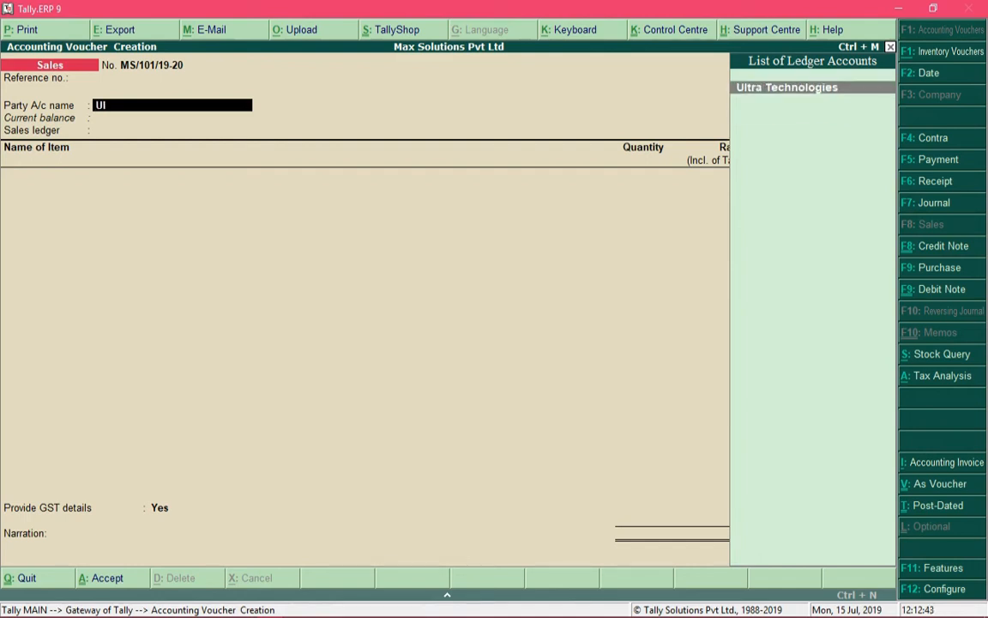
key("Return")
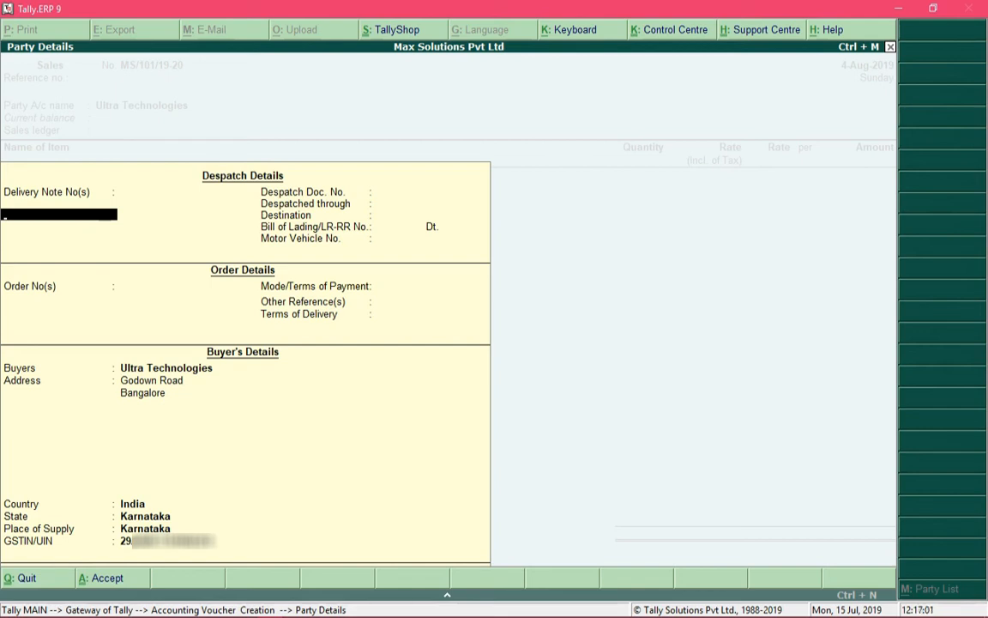
type("DN - 101")
key("Return")
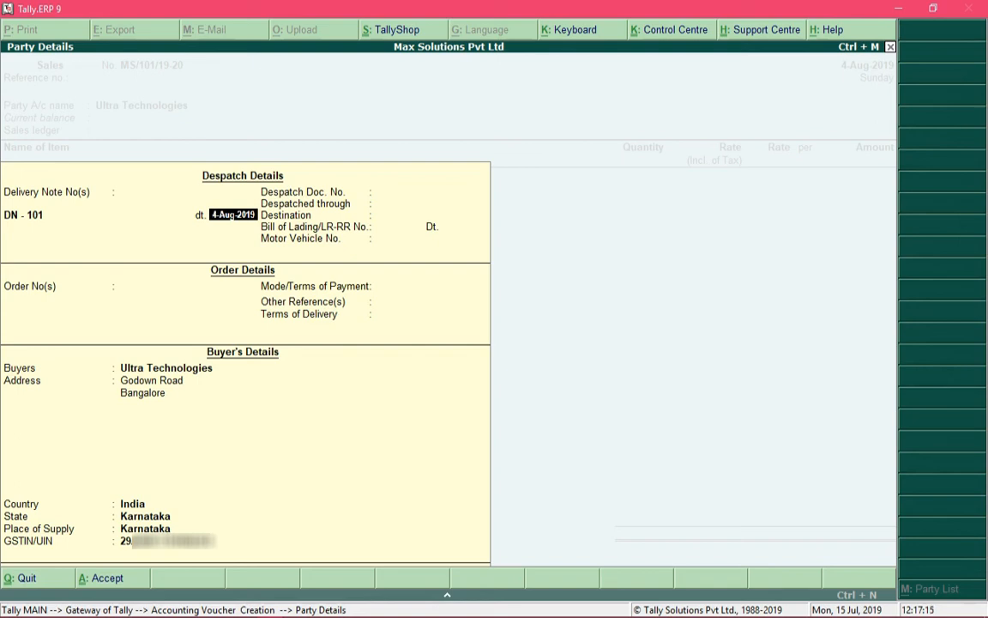
type("3-8")
key("Return")
key("Return")
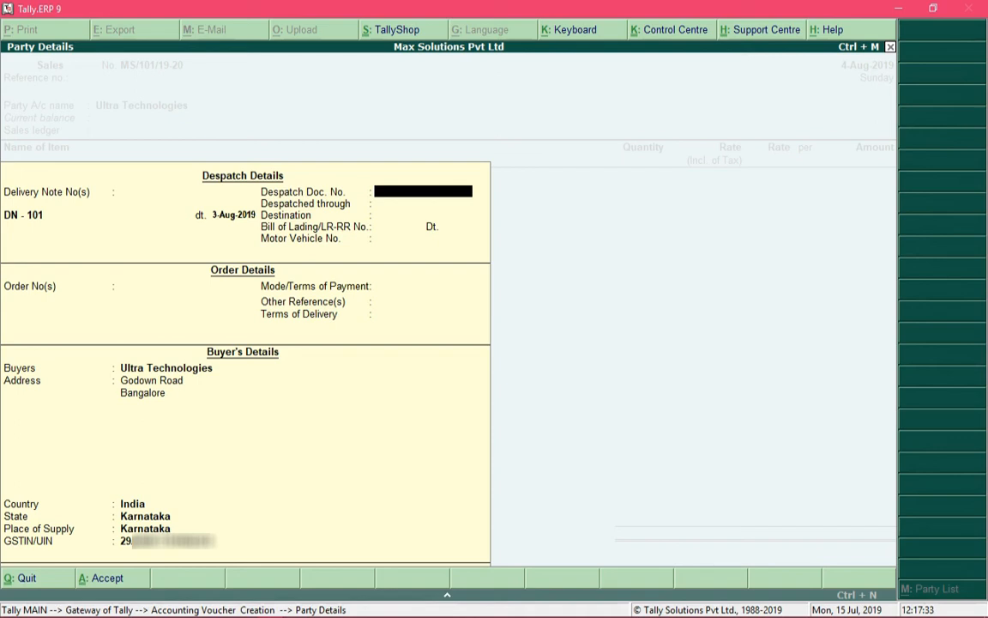
Leave the despatch document number blank and set the despatch through VRL Transport with destination Bangalore.
key("Return")
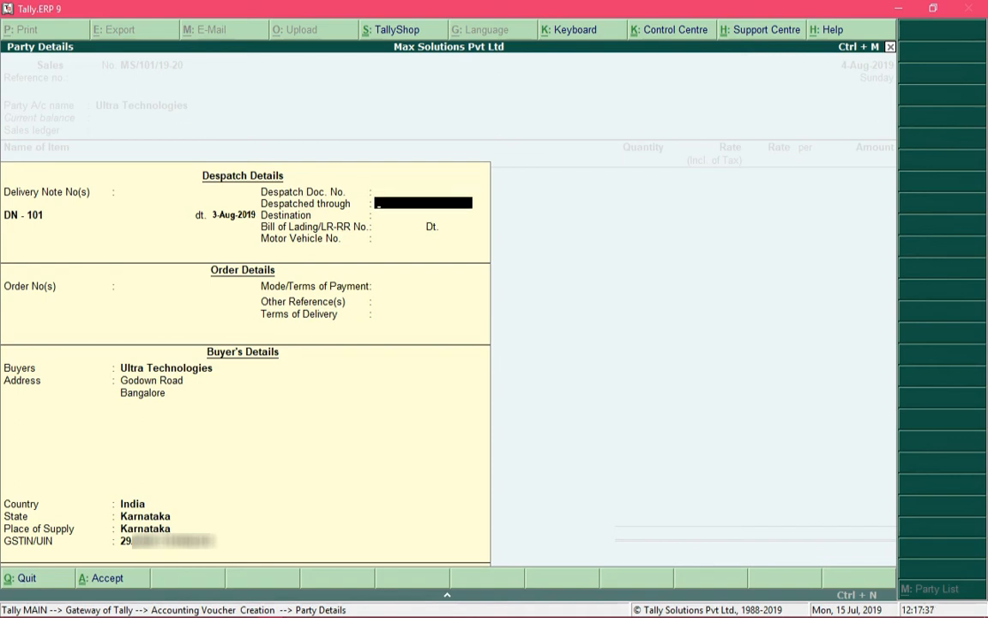
type("VRL Transport")
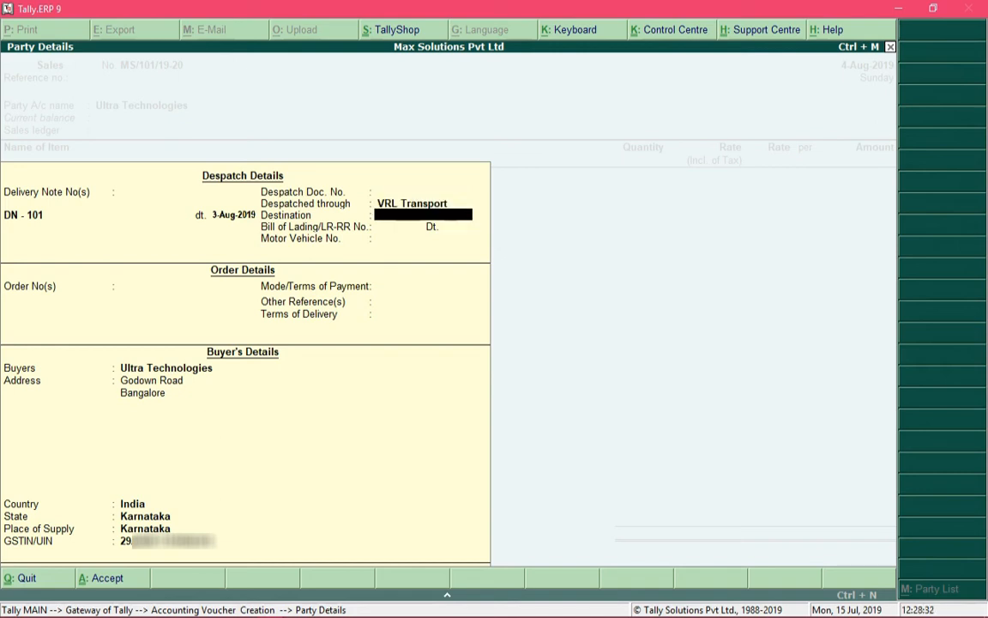
type("Bangalore")
key("Return")
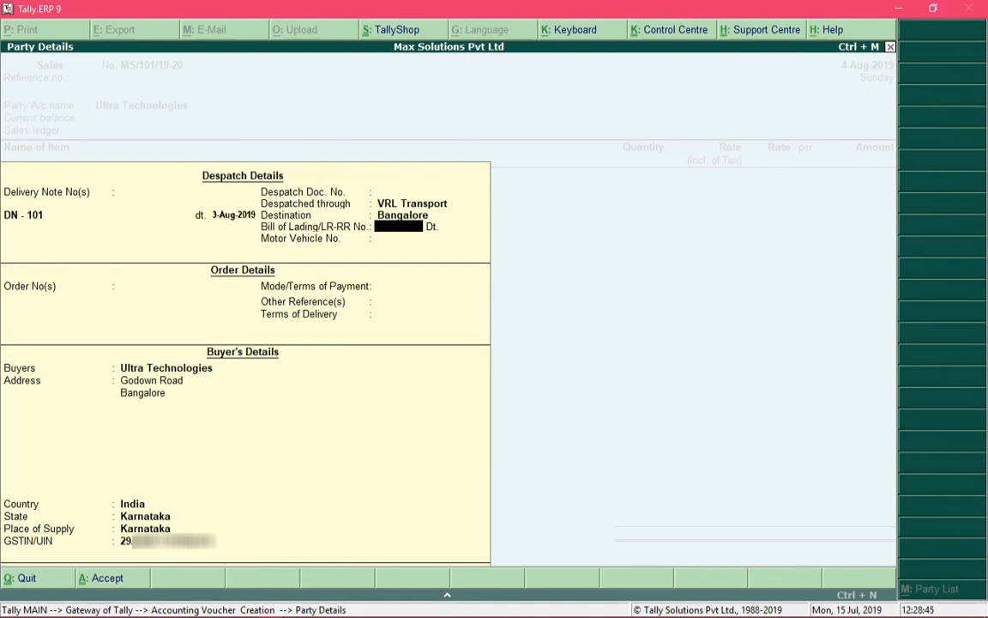
Enter bill of lading/LR-RR number 0440 dated 3-Aug-2019 and fill in the motor vehicle number.
type("0440")
key("Return")
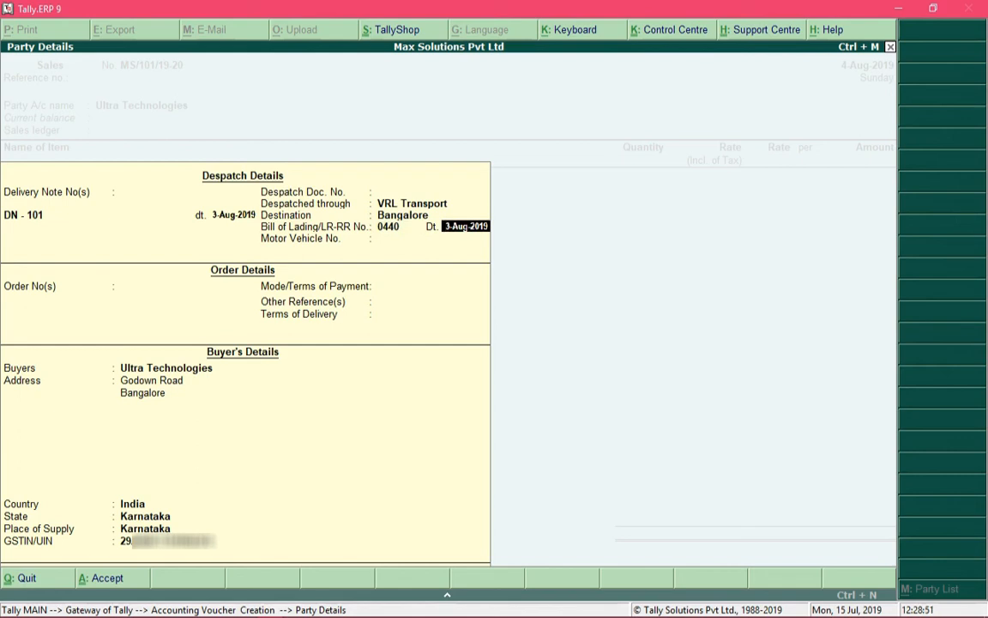
key("Return")
type("KA08MN0321")
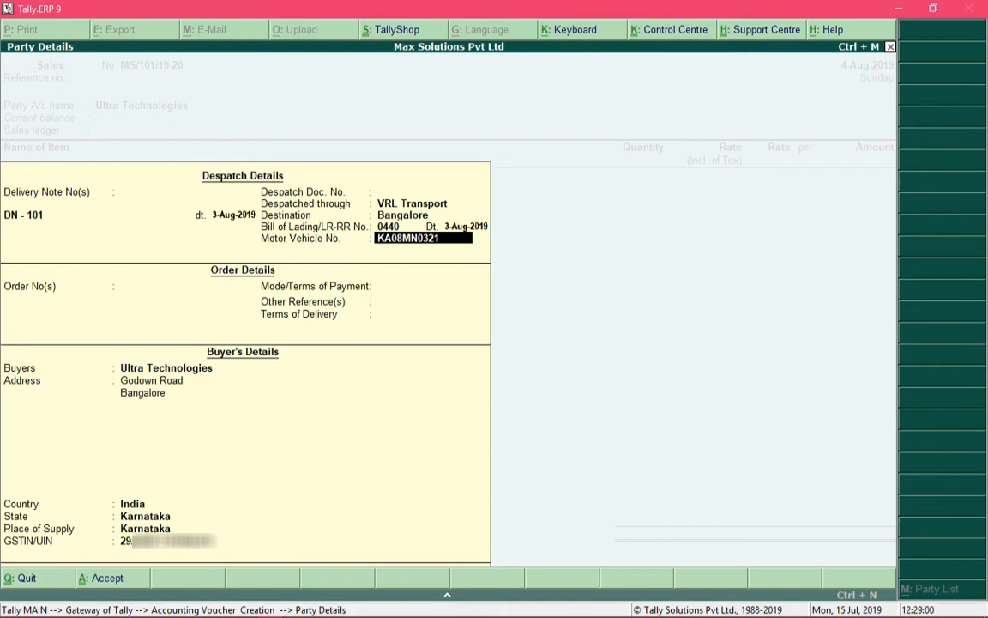
key("Return")
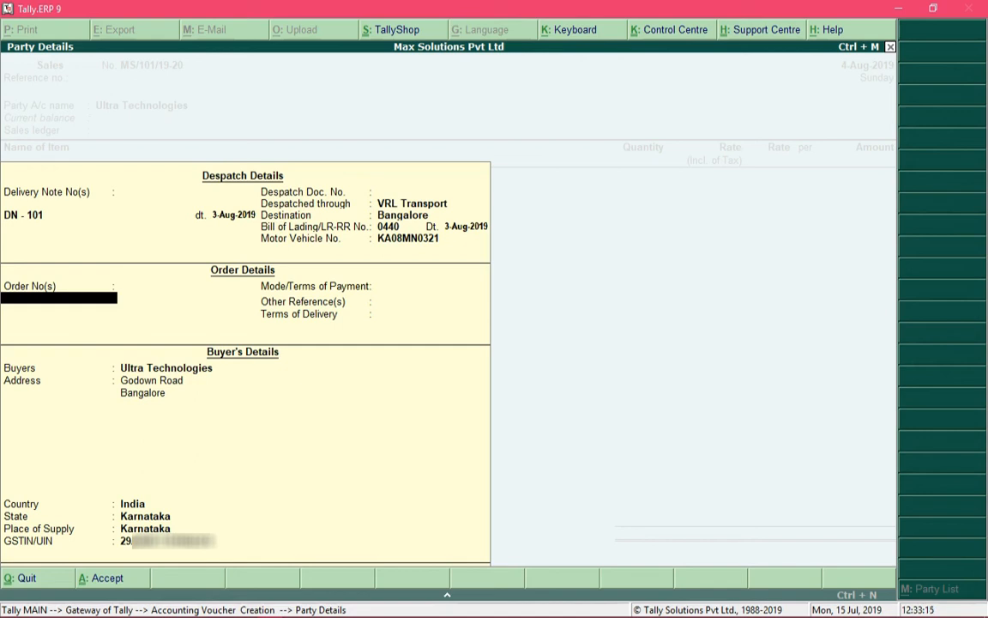
Enter the buyer's order number in the order details and date it 3-Aug-2019.
type("1234")
key("BackSpace")
key("BackSpace")
key("BackSpace")
key("BackSpace")
type("Order N")
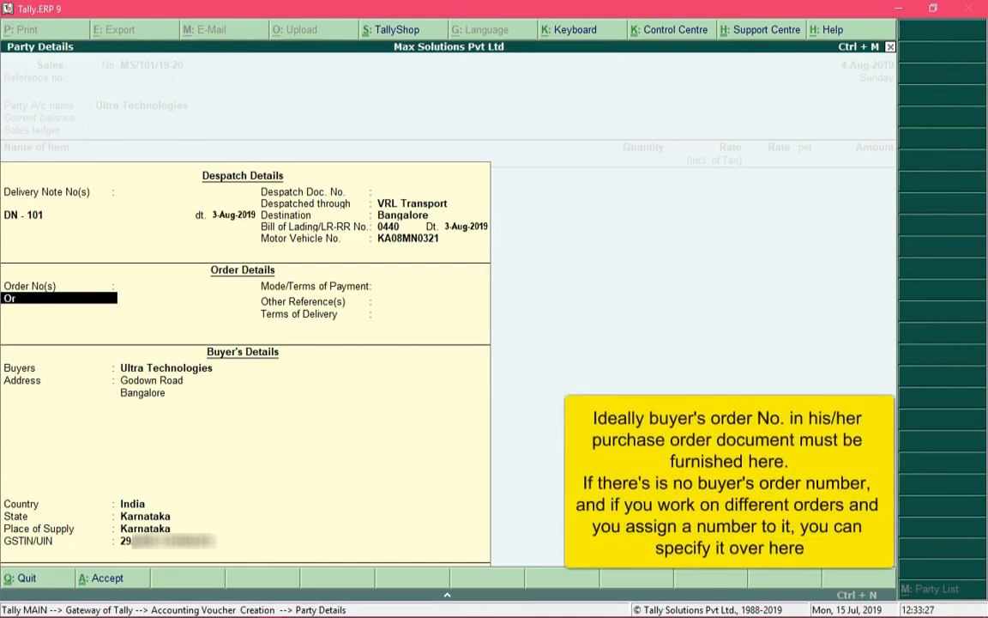
type("o 10")
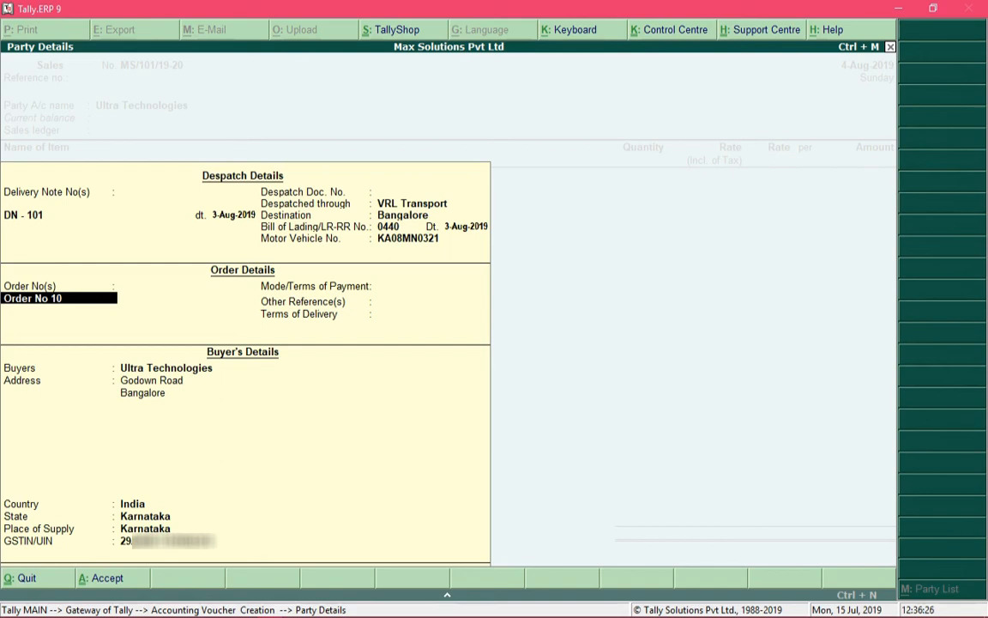
key("Return")
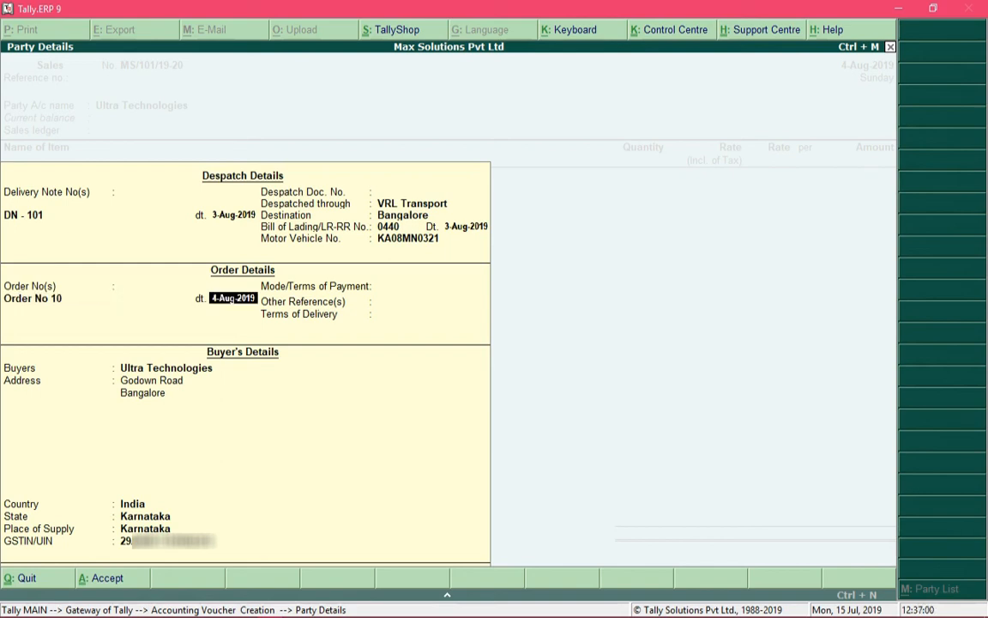
type("3-8")
key("Return")
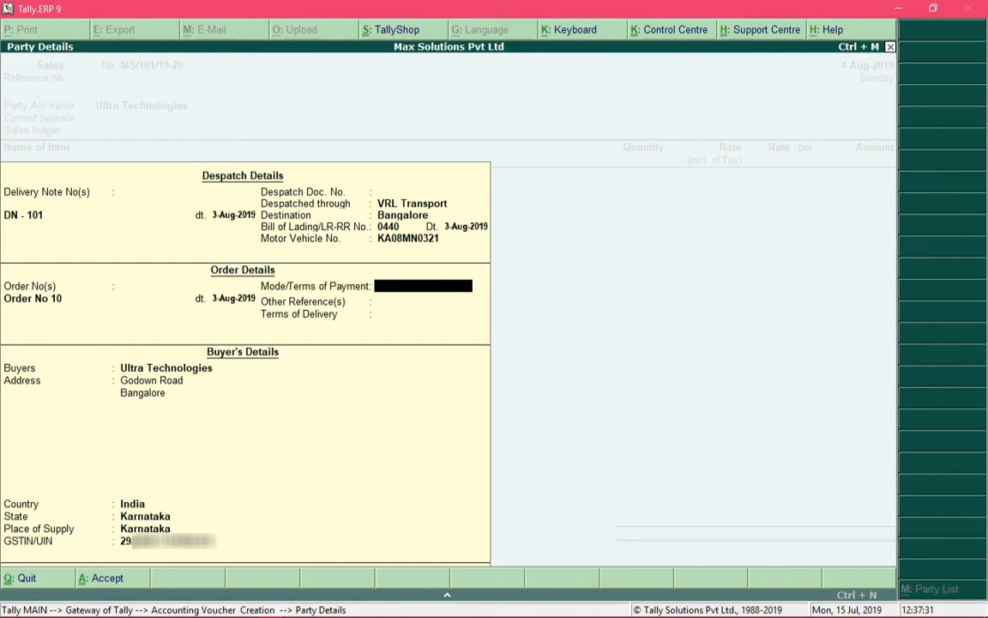
Set the mode of payment to NEFT and enter who placed the order as the other reference.
type("Cash")
key("BackSpace")
key("BackSpace")
key("BackSpace")
key("BackSpace")
type("NEFT")
key("Return")
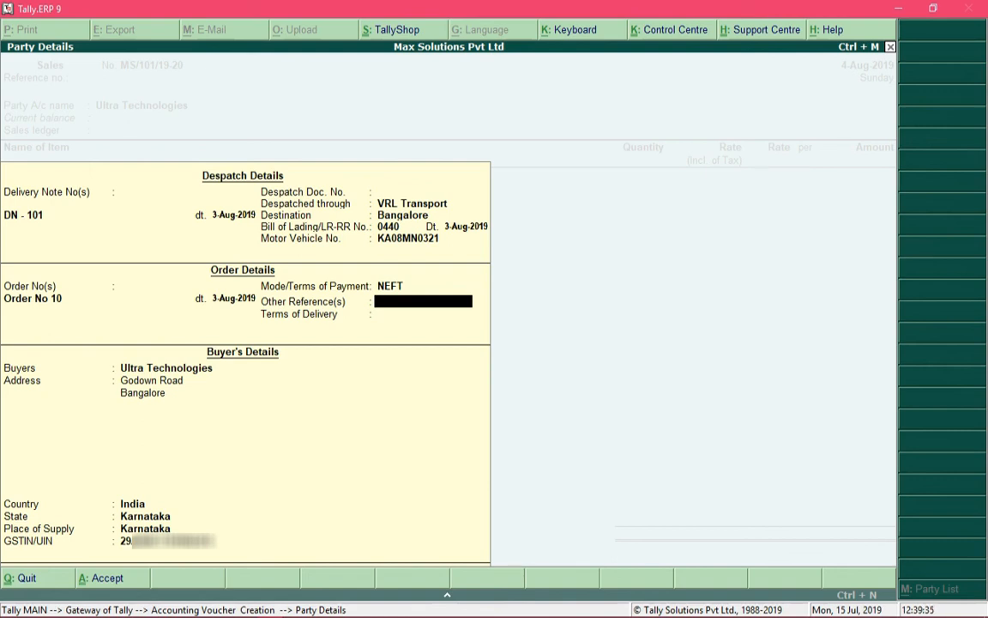
type("Orderd by Ravi")
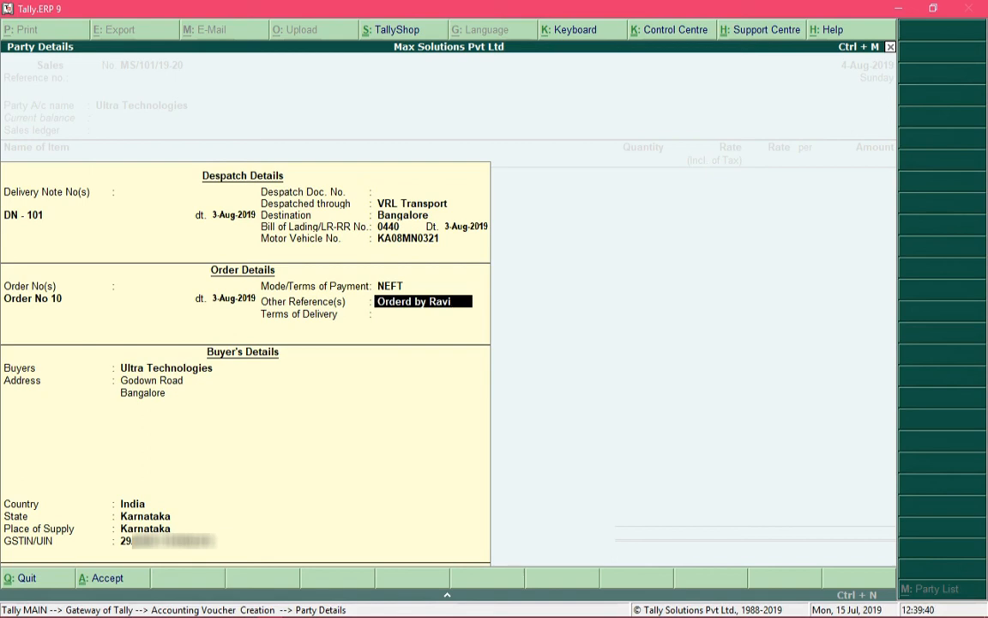
key("Return")
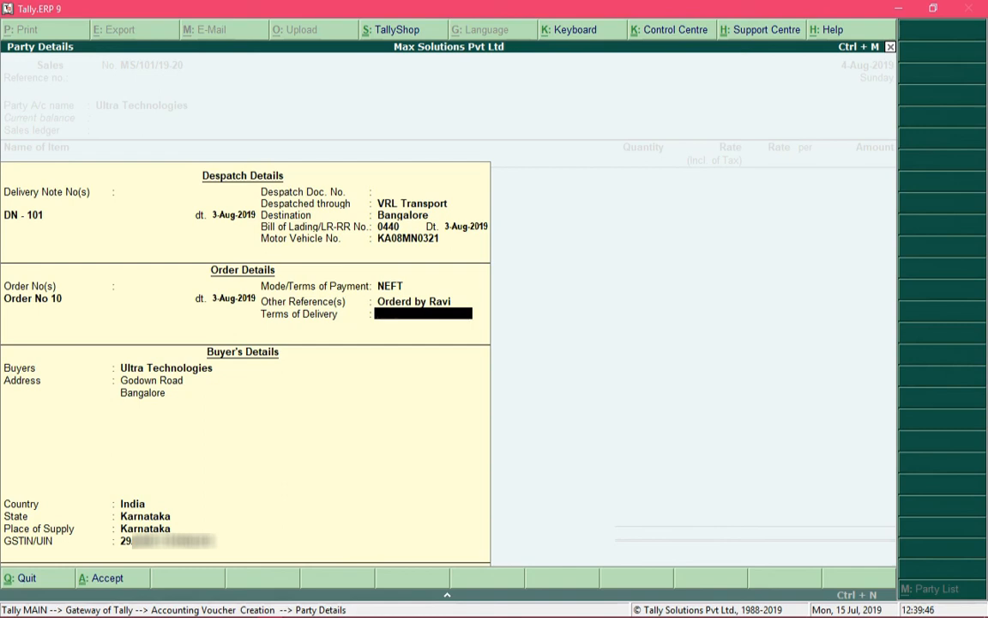
Enter the delivery terms Door to Door Delivery and 2 Days Return Policy, and accept the party details.
type("Door to Door Delivery")
key("Return")
type("2 Days Return Policy")
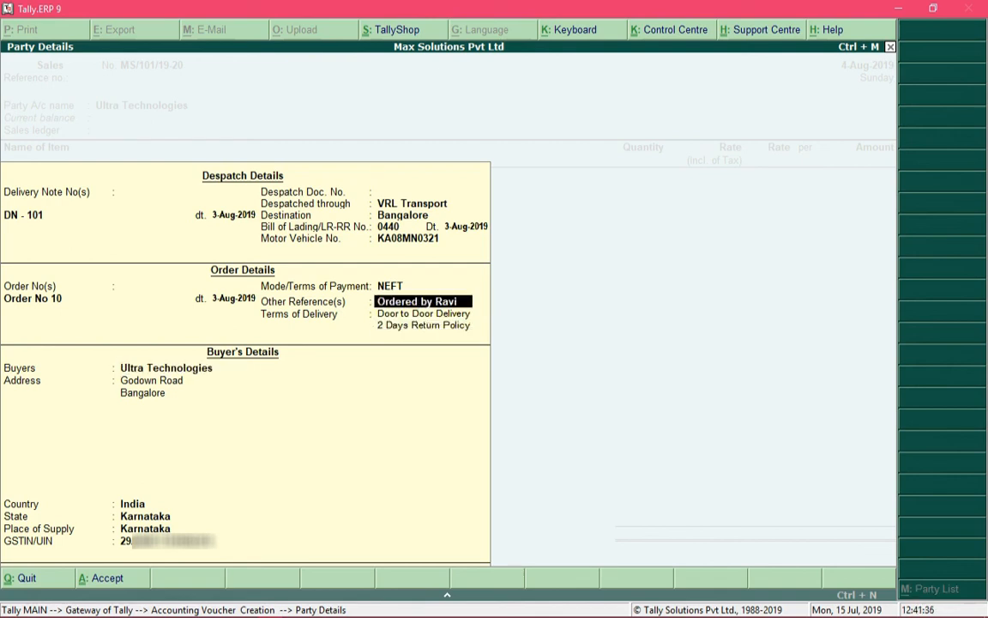
key("Return")
key("Return")
key("Return")
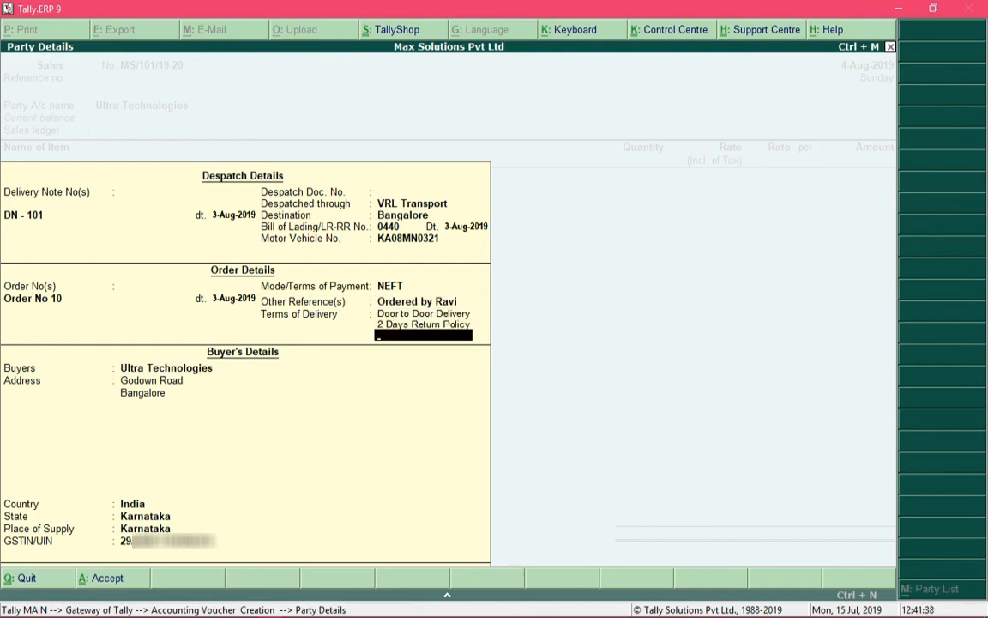
key("Return")
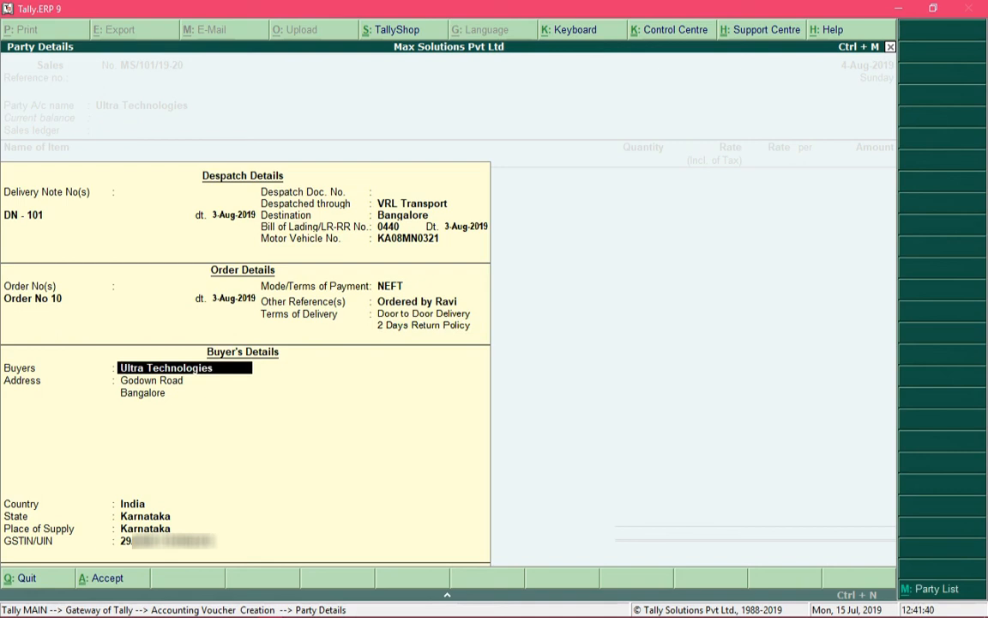
key("Return")
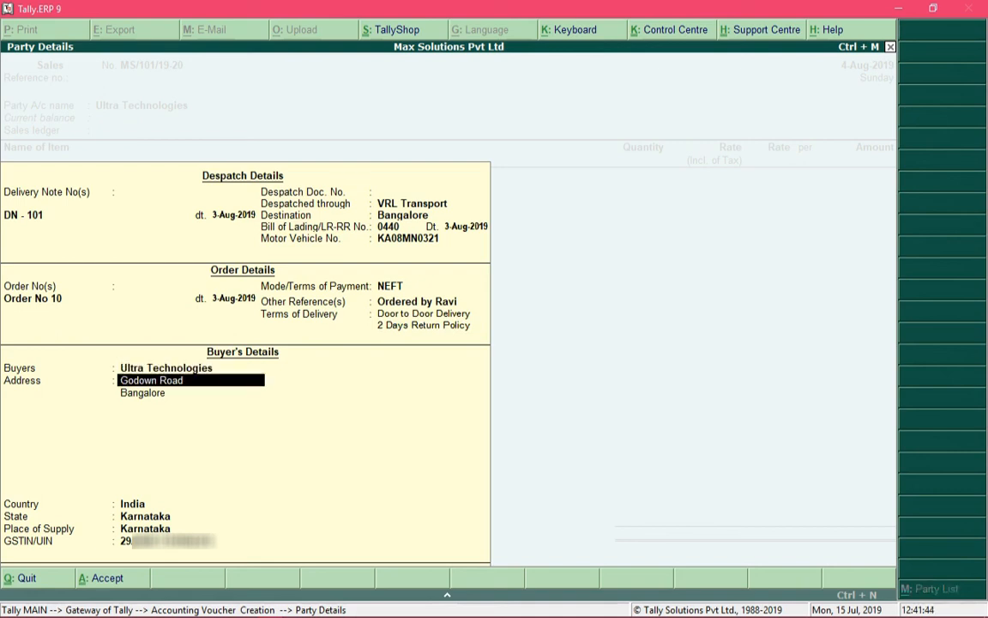
key("ctrl+a")
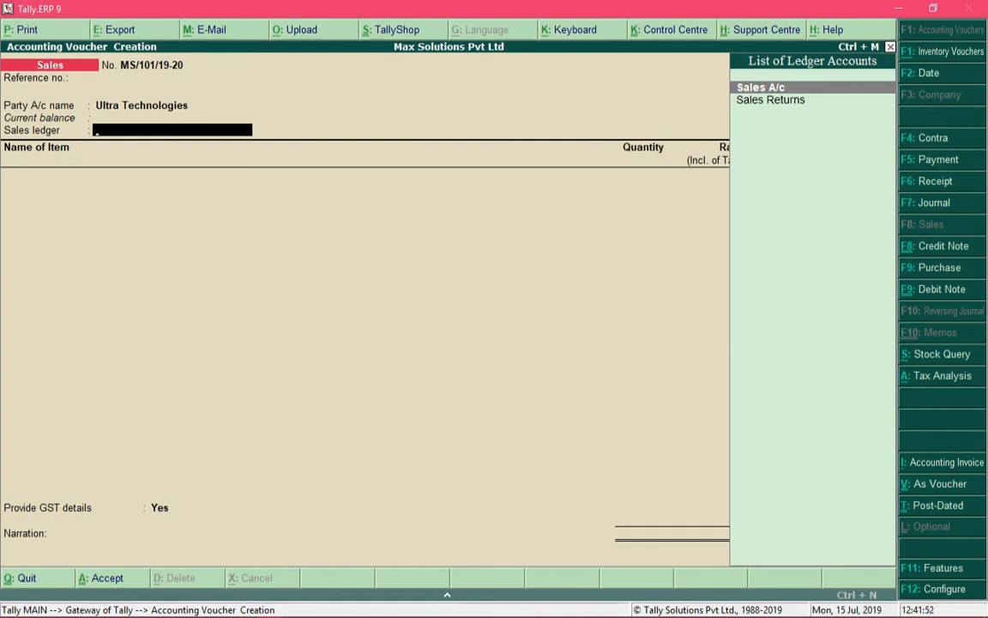
Select Sales A/c as the sales ledger and add the item Lenovo Ideapad 330 - 81DE00GFIN with quantity 2.
key("Return")
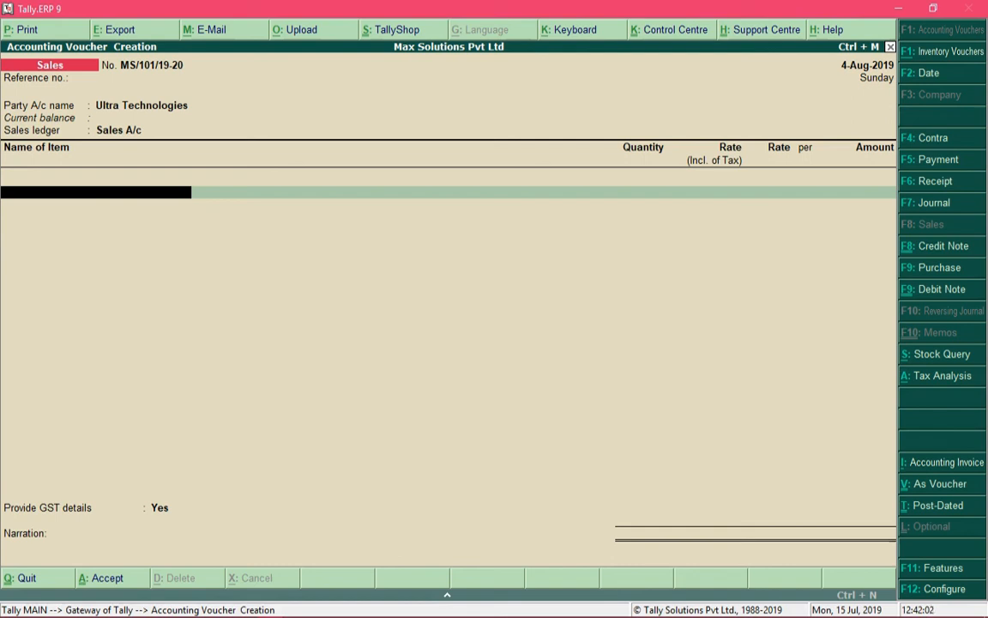
type("Le")
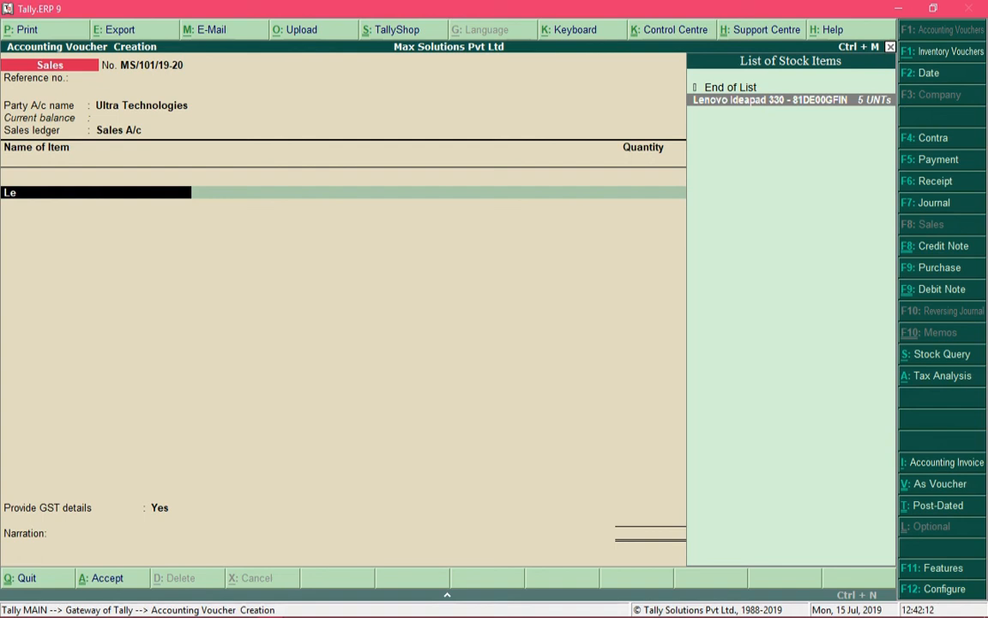
key("Return")
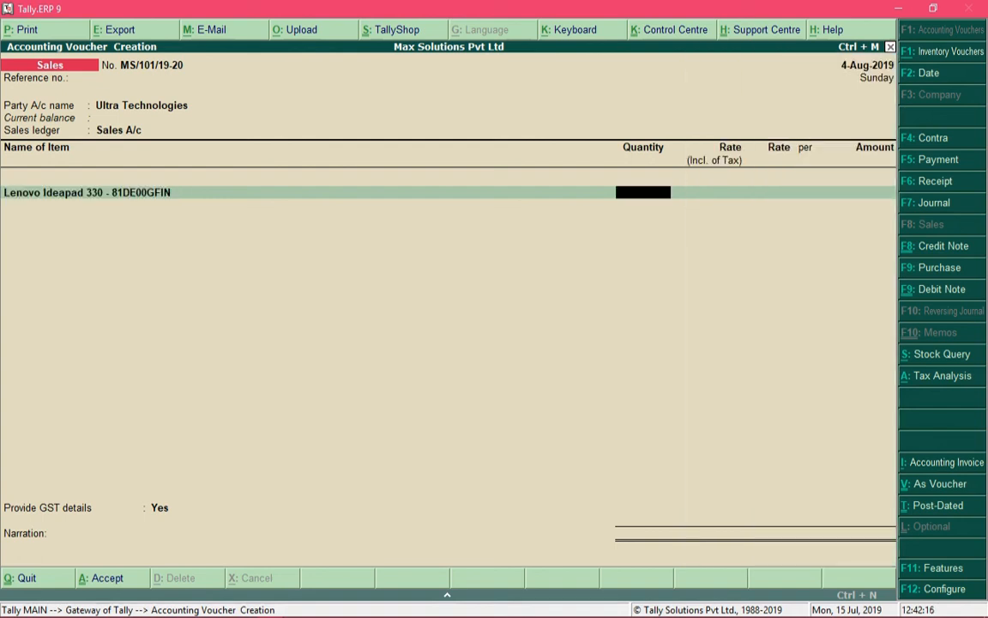
type("2")
key("Return")
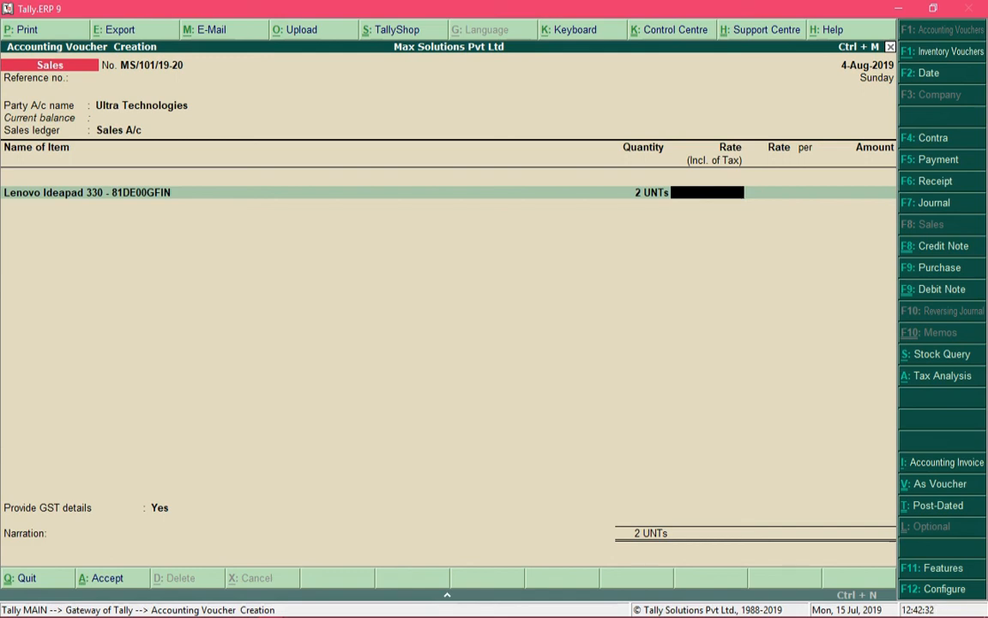
Set the Lenovo item's tax-exclusive rate to 12,000 per unit and complete the item line.
key("Return")
type("12")
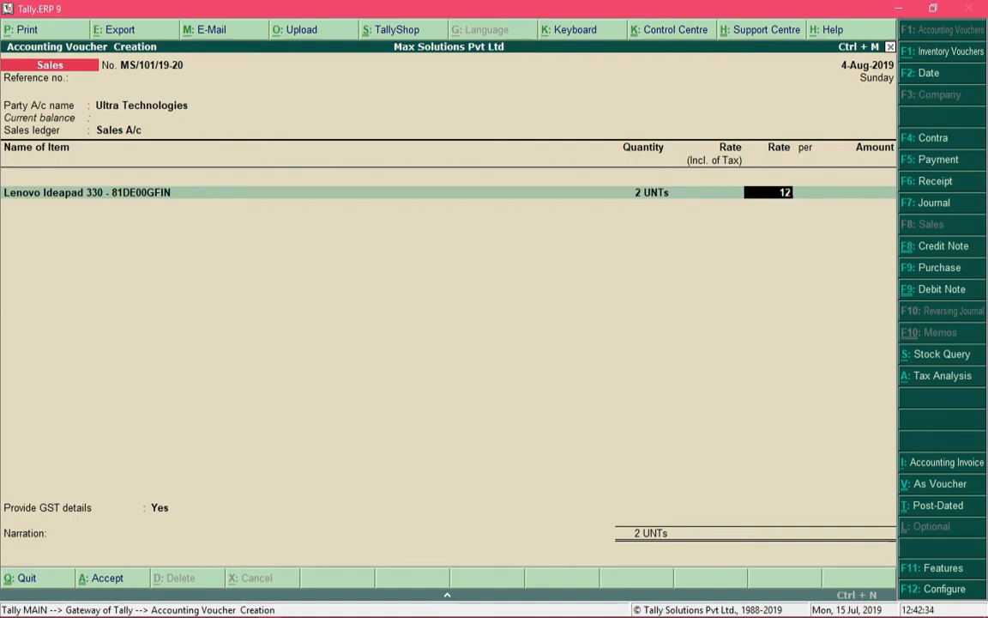
type("000")
key("Return")
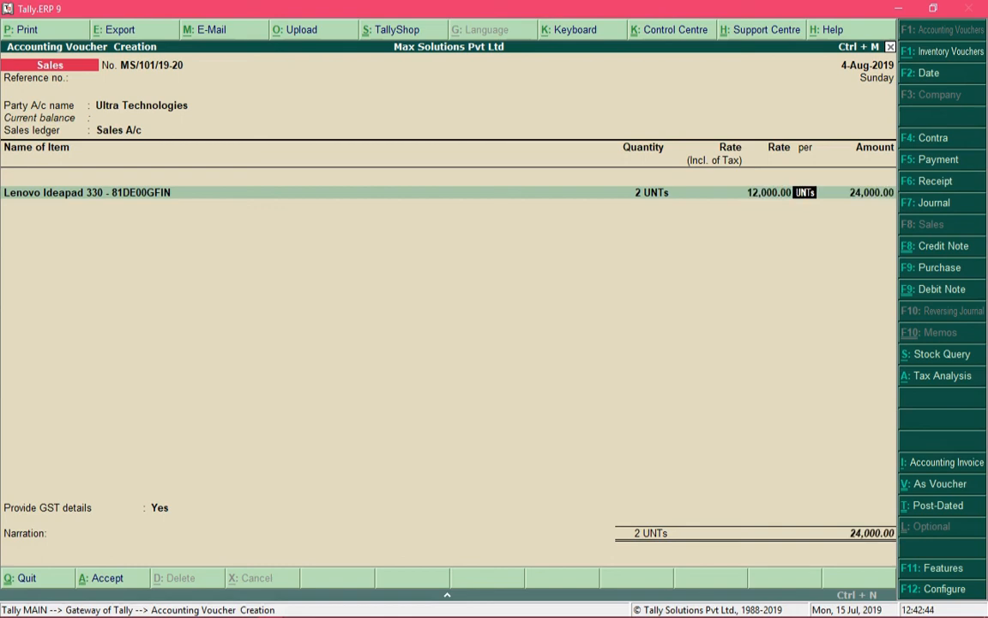
key("Return")
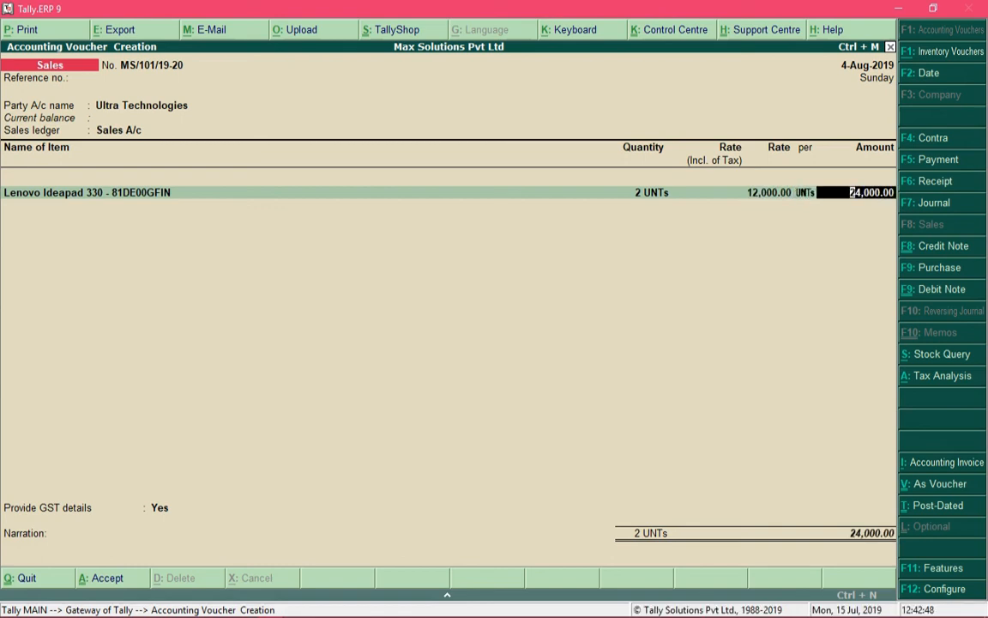
key("Return")
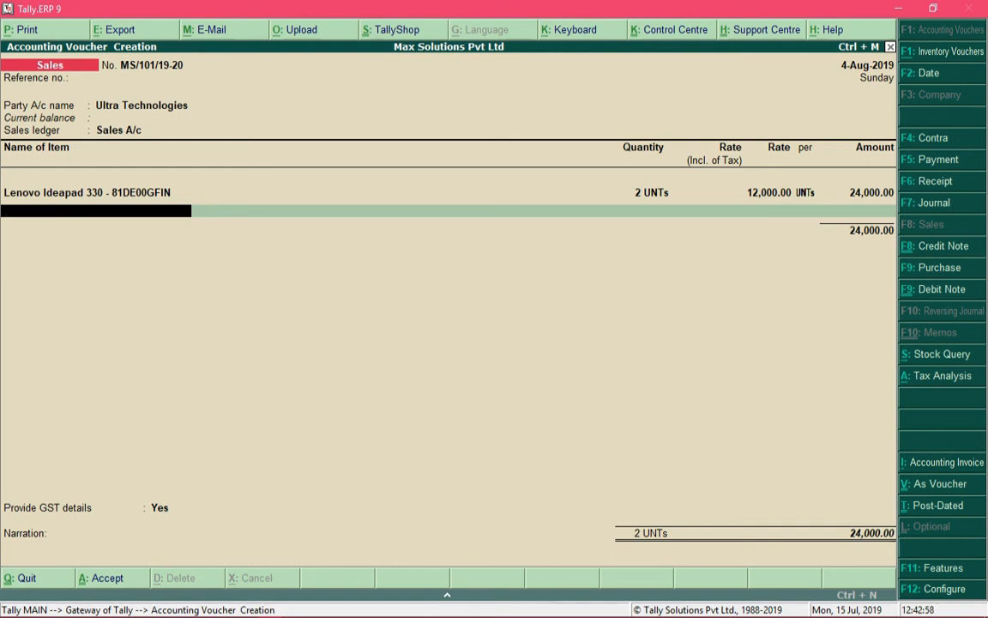
End the item list and add the CGST and SGST tax ledgers with their calculated amounts to the invoice.
key("Return")
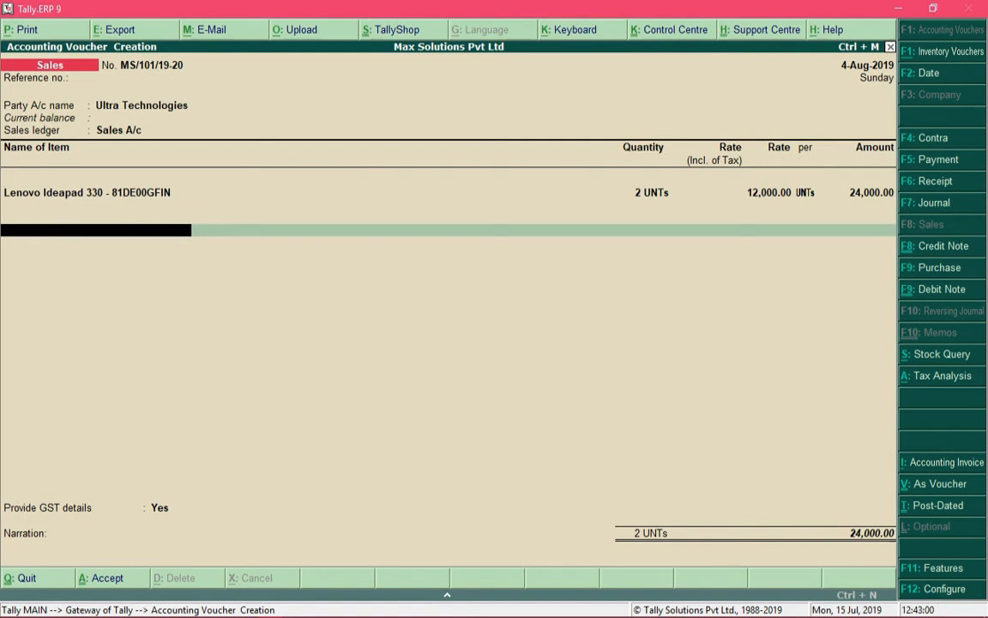
type("Cgs")
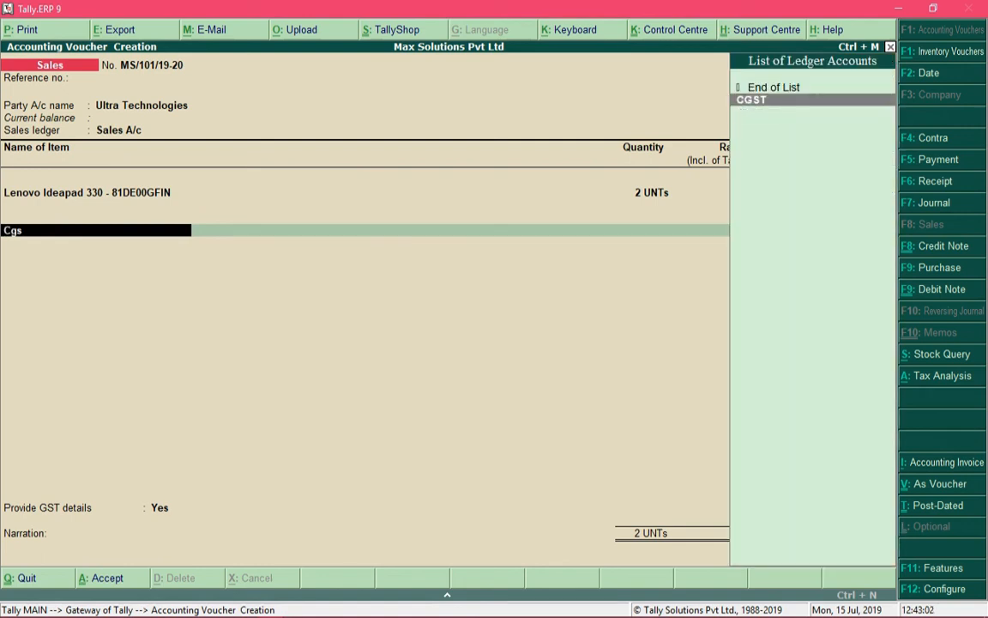
key("Return")
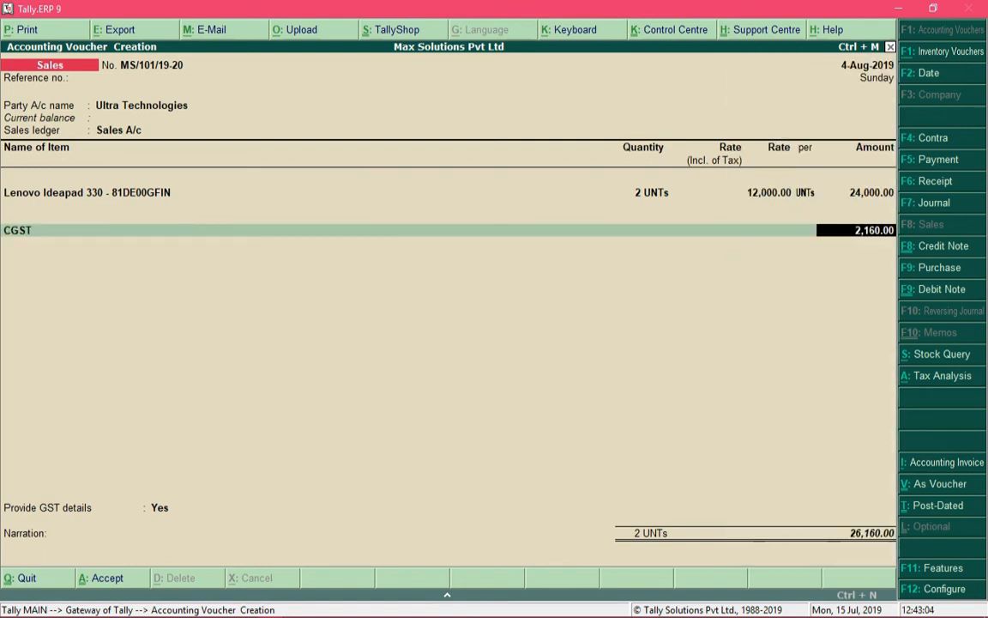
key("Return")
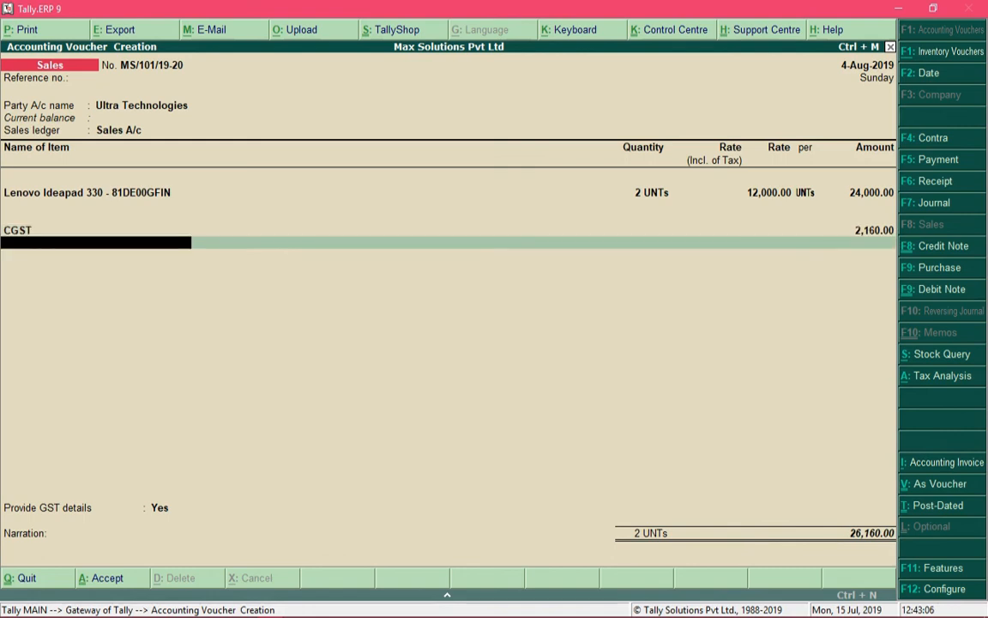
type("Sgs")
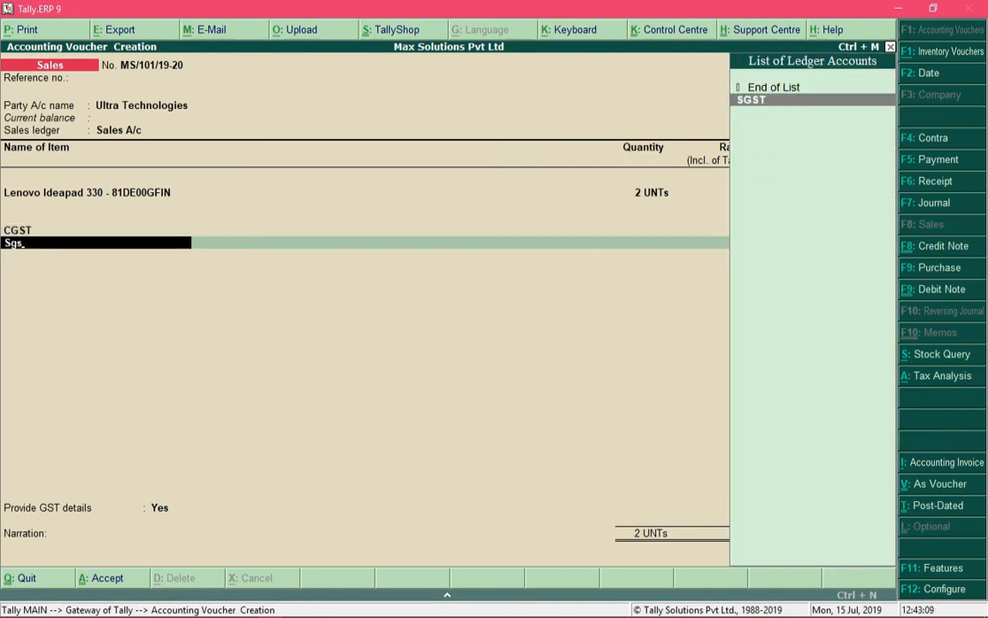
key("Return")
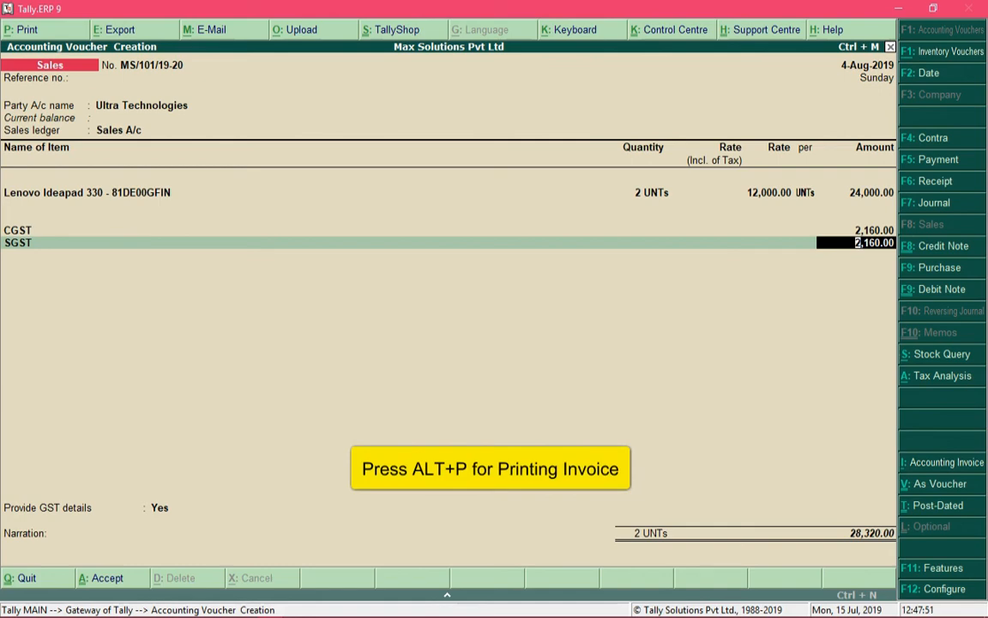
Open the print preview of the tax invoice, zoom in to examine its details, and return to the voucher.
key("alt+p")
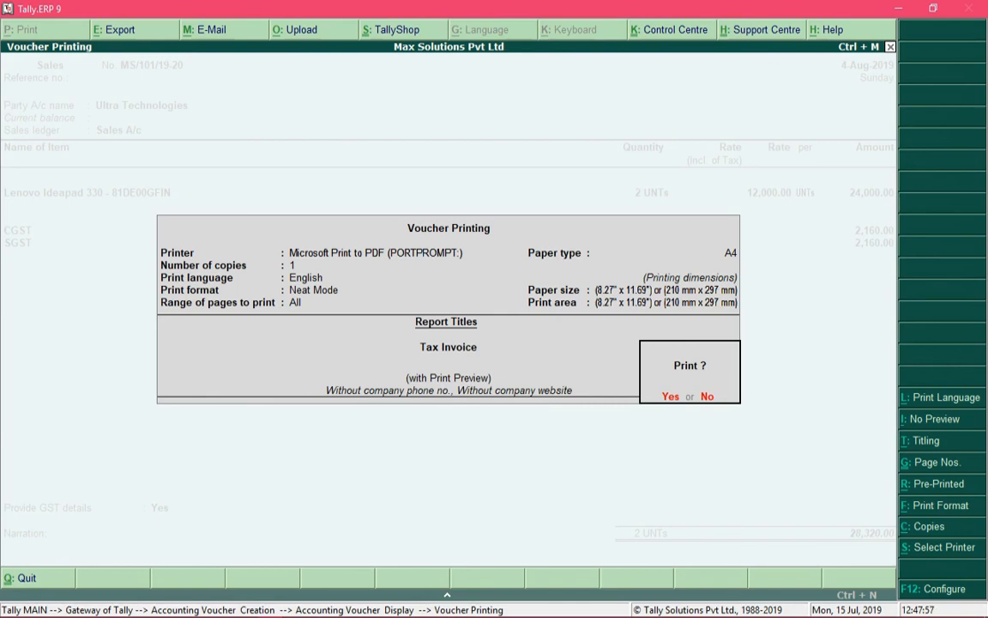
key("Return")
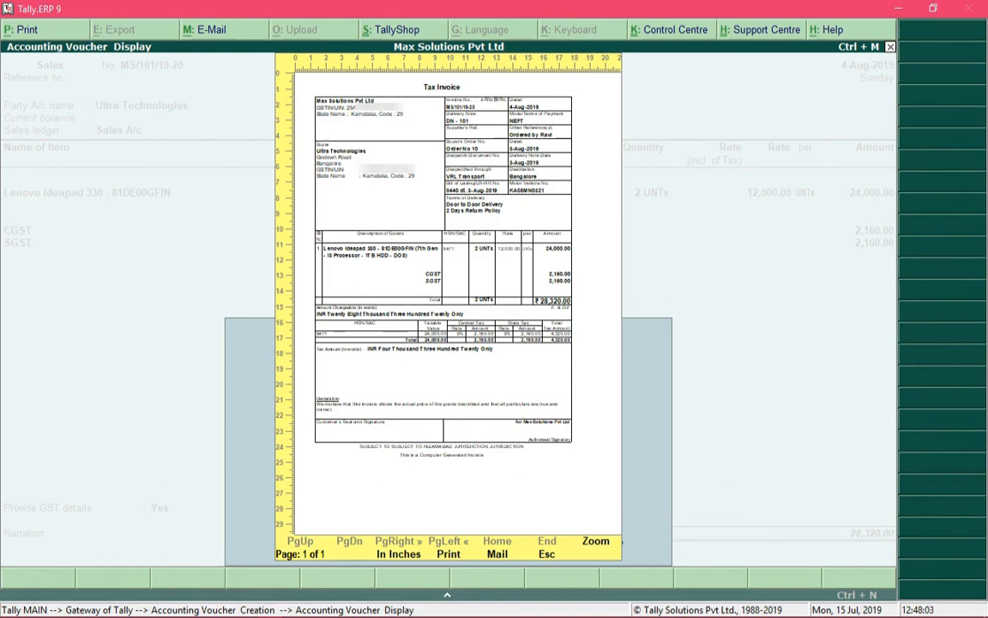
left_click(597, 541)
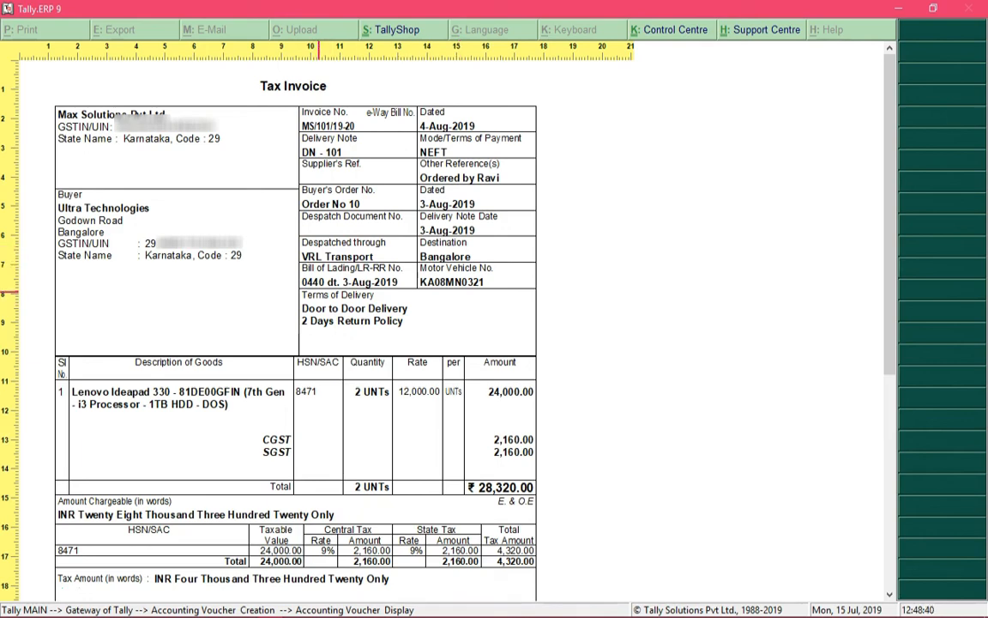
key("alt+z")
key("Escape")
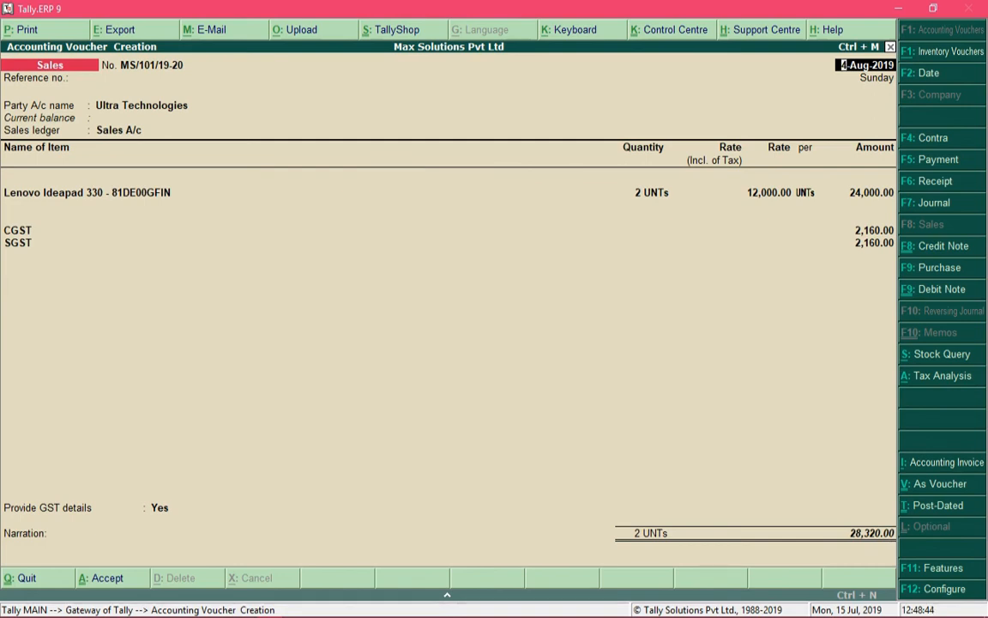
Return to the SGST amount and save the completed sales voucher for Ultra Technologies.
left_click(873, 243)
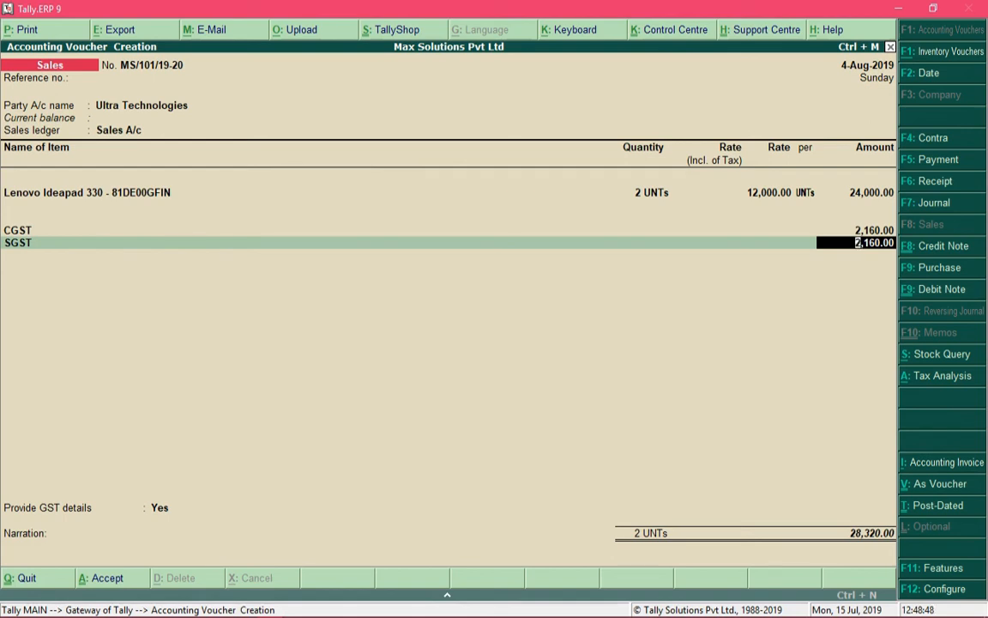
key("ctrl+a")
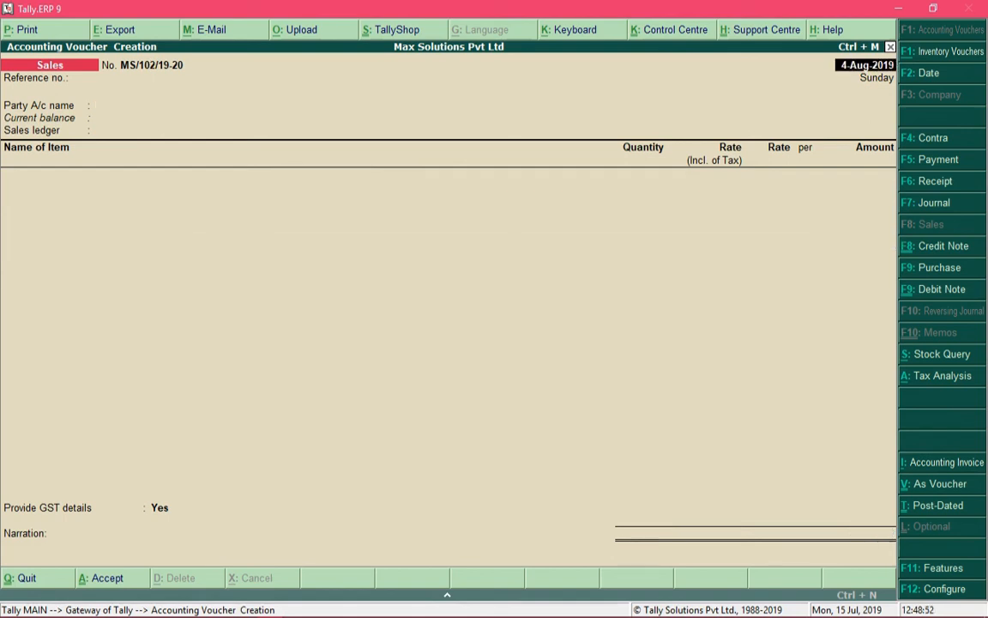